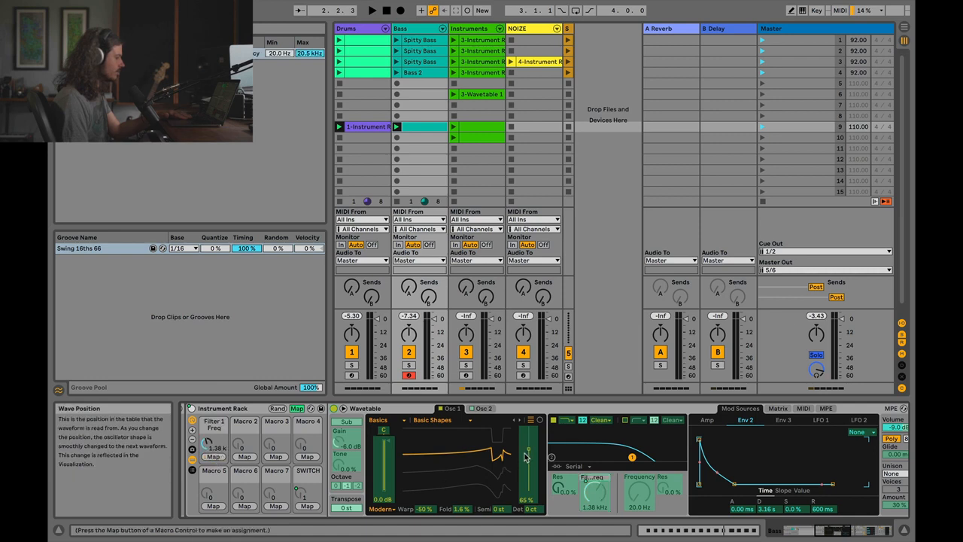
Step: Map the Osc 1 warp effect to Macro 2 and the Osc 1 wavetable position to Macro 3, and leave mapping mode
click(245, 457)
click(275, 457)
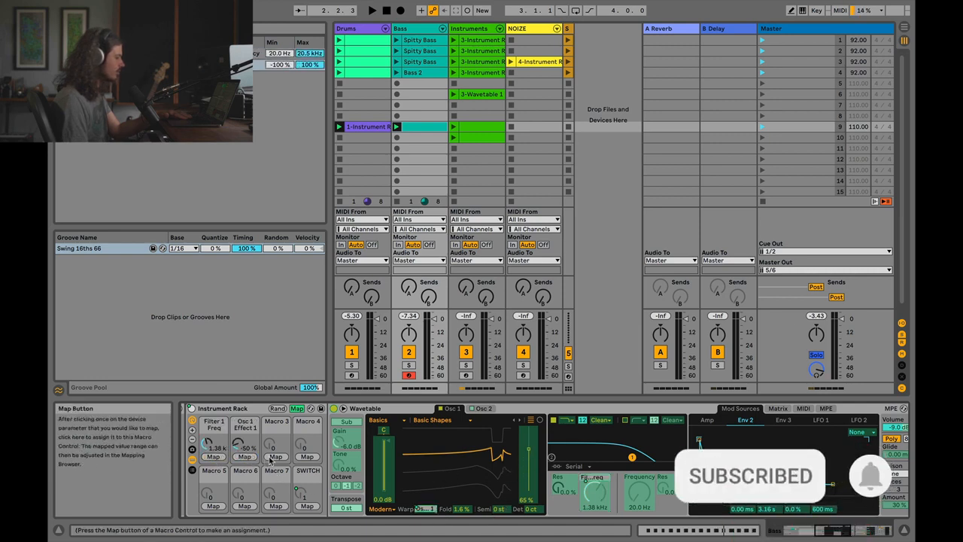
click(527, 465)
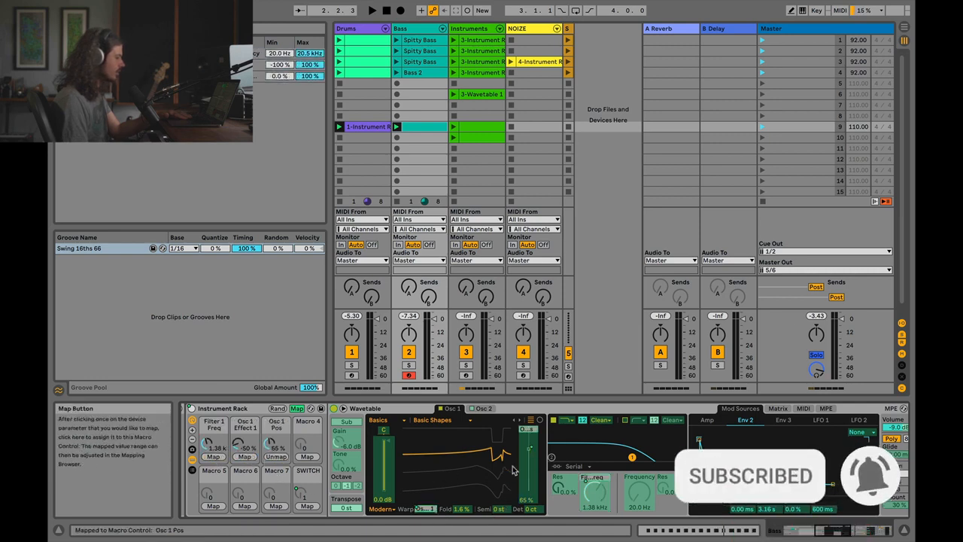
click(296, 408)
Step: Play the Bass clip while adjusting the mapped macros, ending with Filter 1 Freq at 275 Hz and Osc 1 Pos at 62 %
key(space)
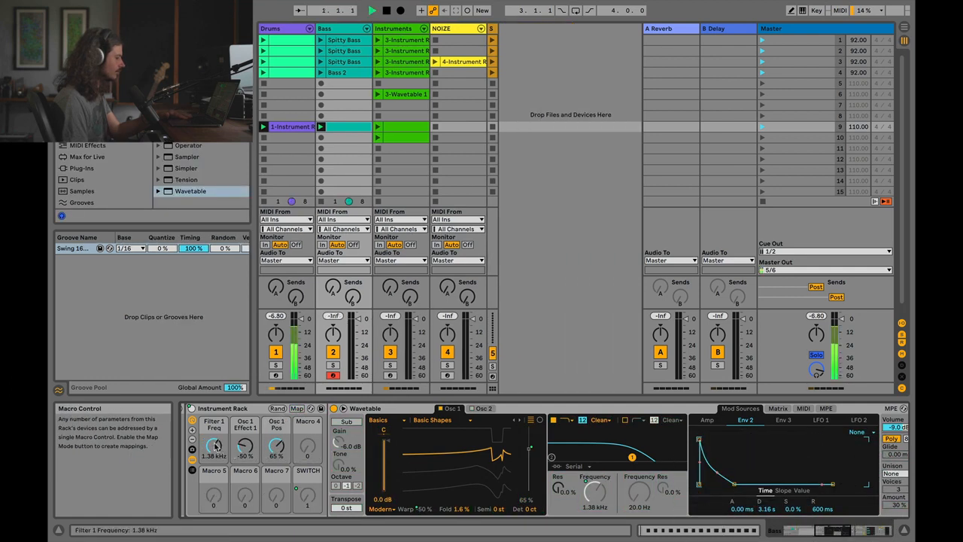
drag(213, 447, 276, 447)
drag(245, 447, 214, 482)
key(space)
key(space)
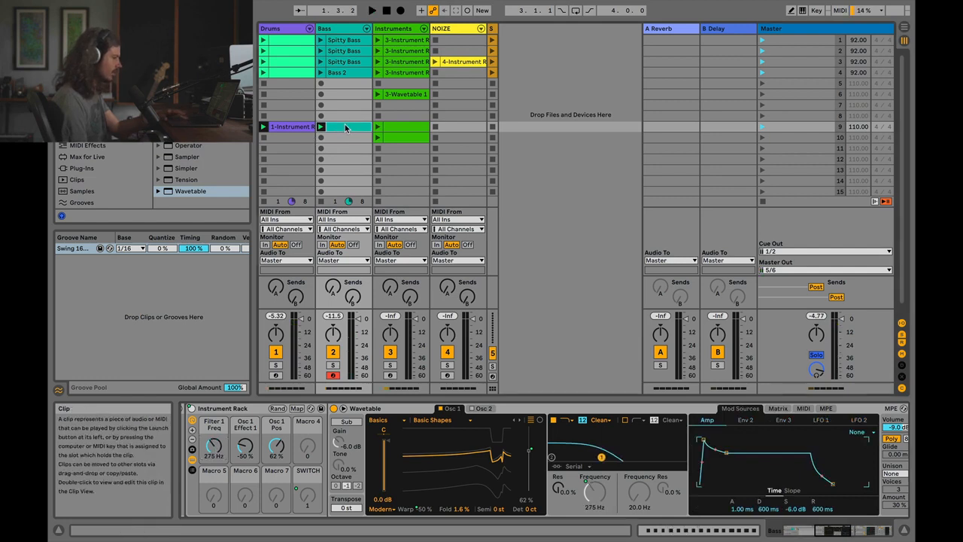
Step: Draw falling Filter 1 Freq automation ramps over the Bass clip's first notes and duplicate them across the two-bar loop
key(shift+Tab)
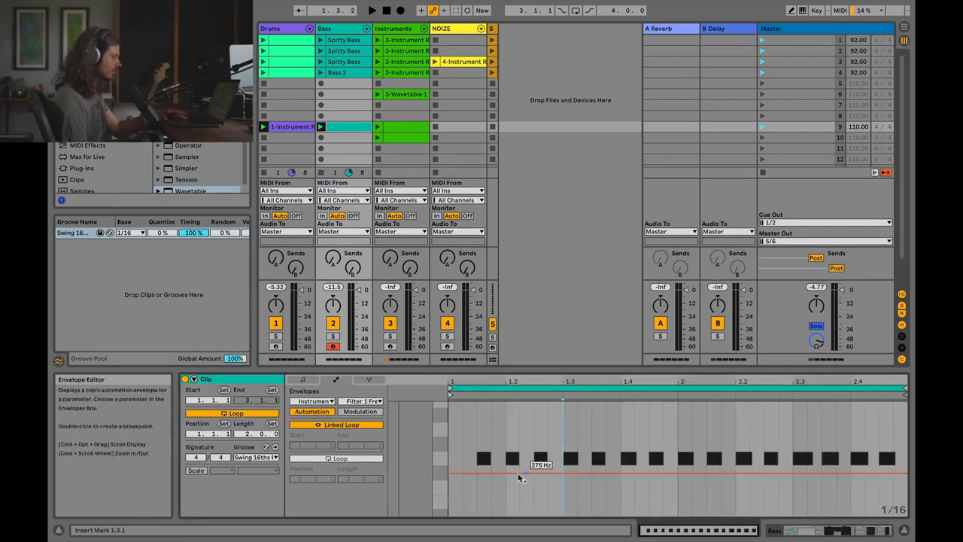
drag(476, 474, 535, 475)
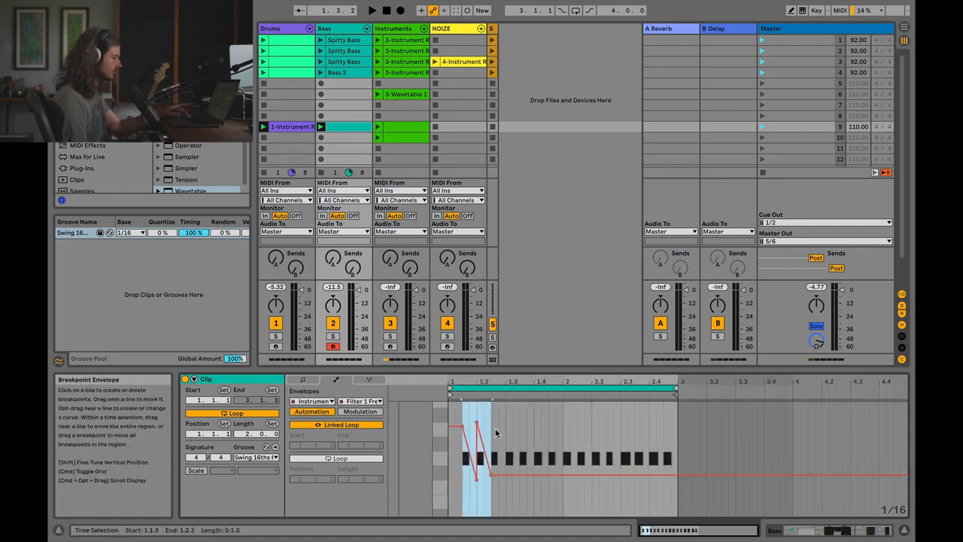
key(super+d)
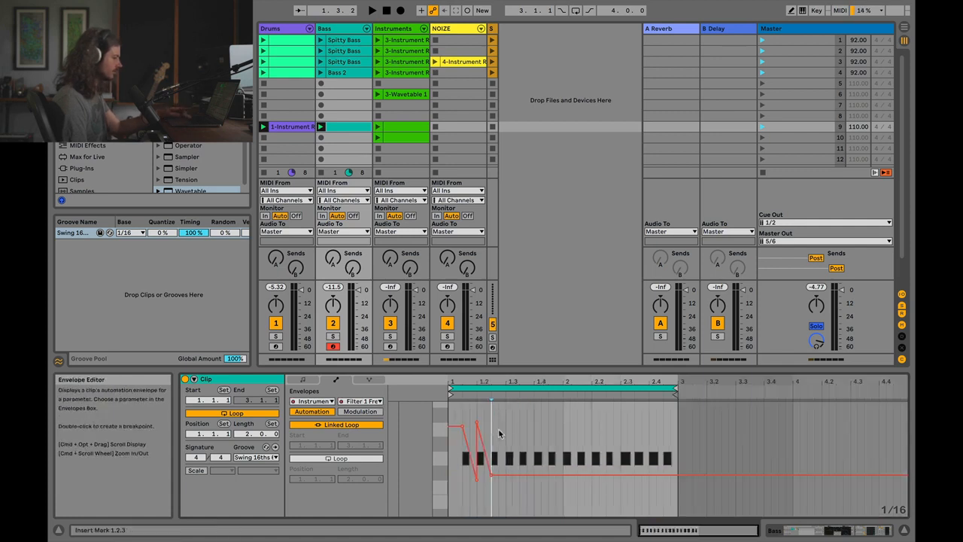
key(super+d)
key(super+d)
key(super+d)
key(super+d)
key(super+d)
key(super+d)
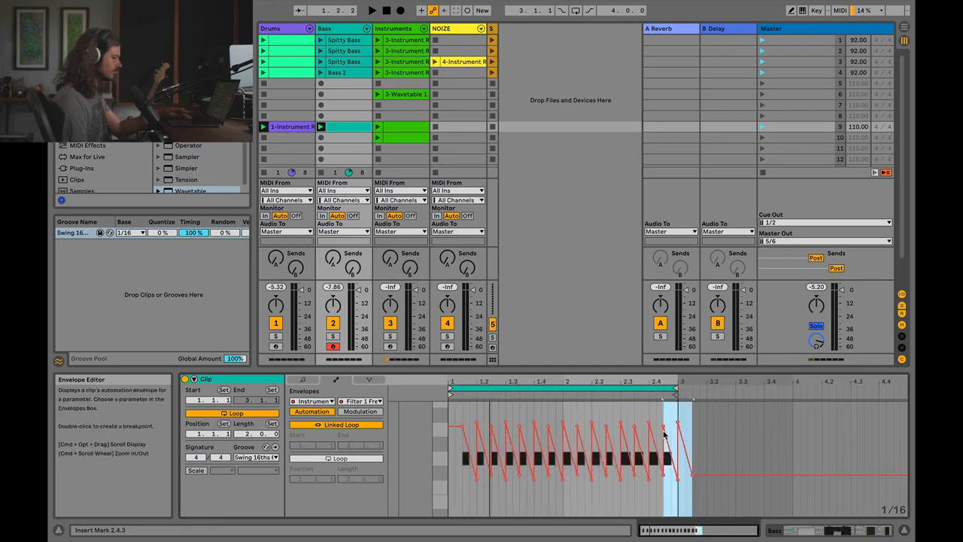
Step: Play the Bass clip with the Filter 1 Freq automation and show the Bass track's devices
click(456, 410)
click(466, 389)
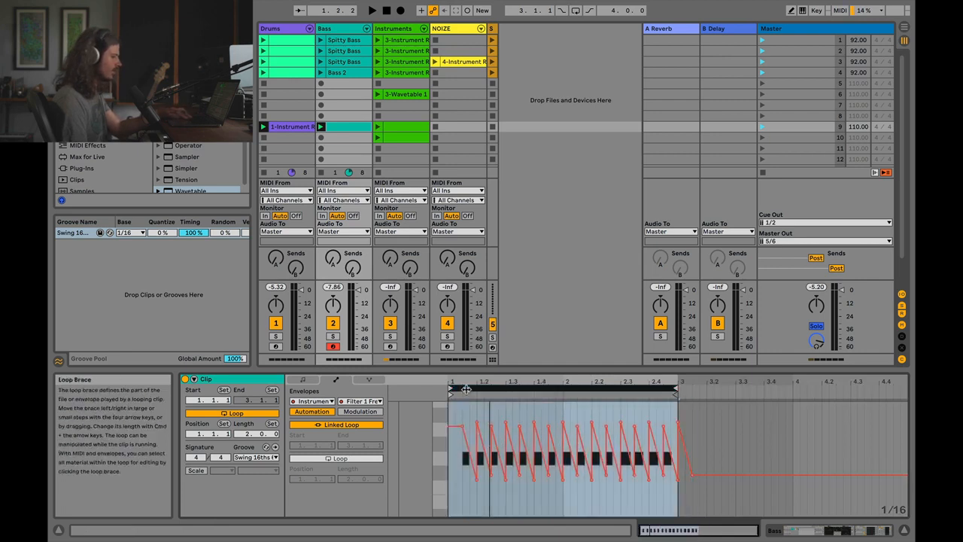
key(space)
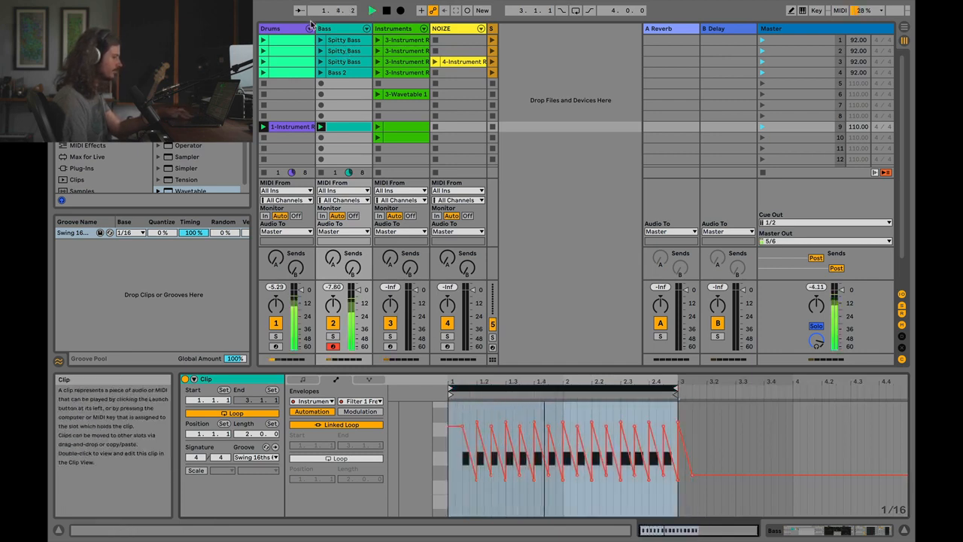
click(331, 30)
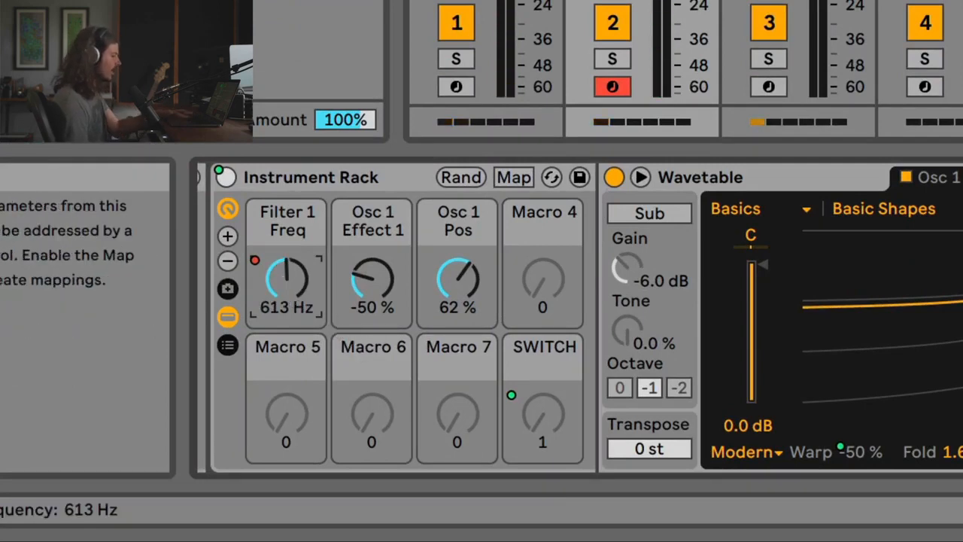
Step: Override the automated Filter 1 Freq macro during playback, bringing it down to 177 Hz, and re-enable the automation
key(space)
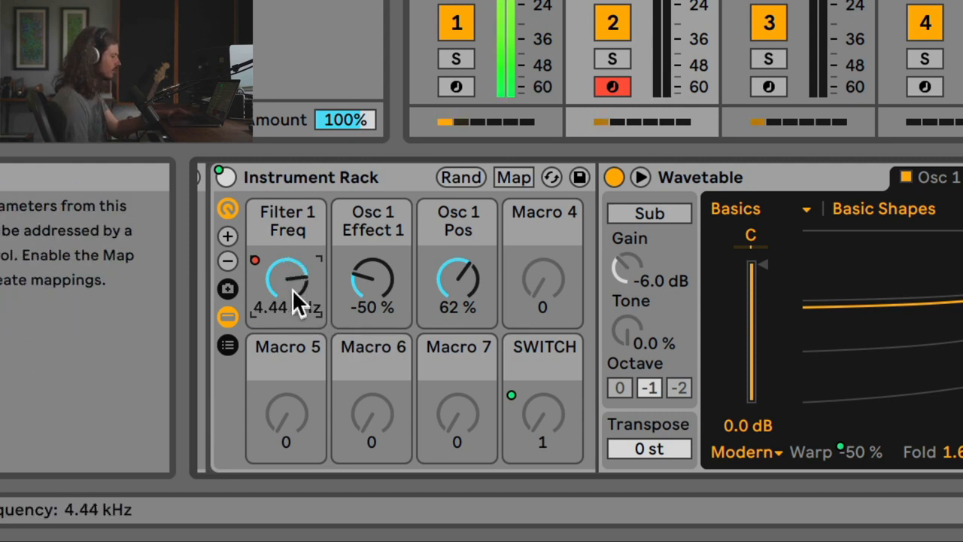
drag(292, 289, 297, 327)
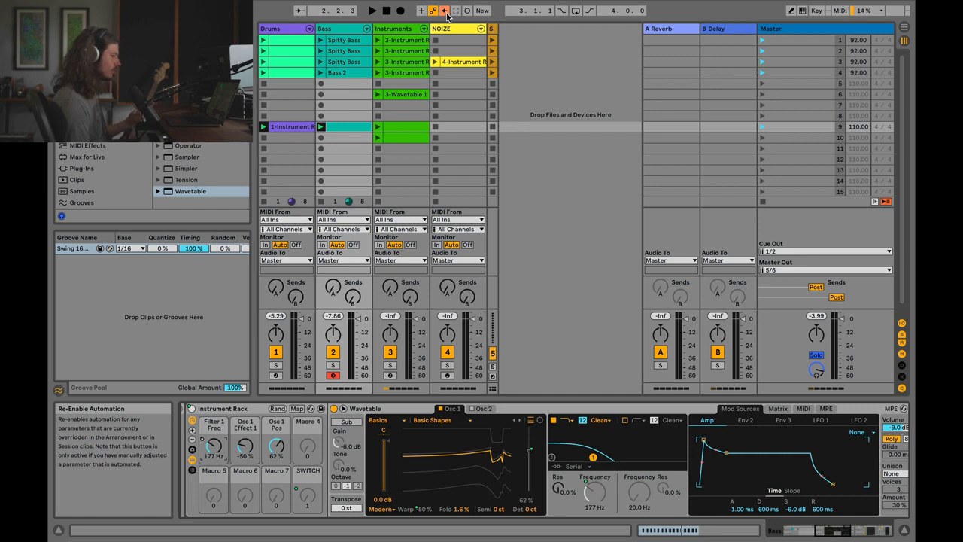
click(446, 12)
Step: Play the clip, override the Filter 1 Freq macro with several manual values up to 1.76 kHz, and re-enable the automation
key(space)
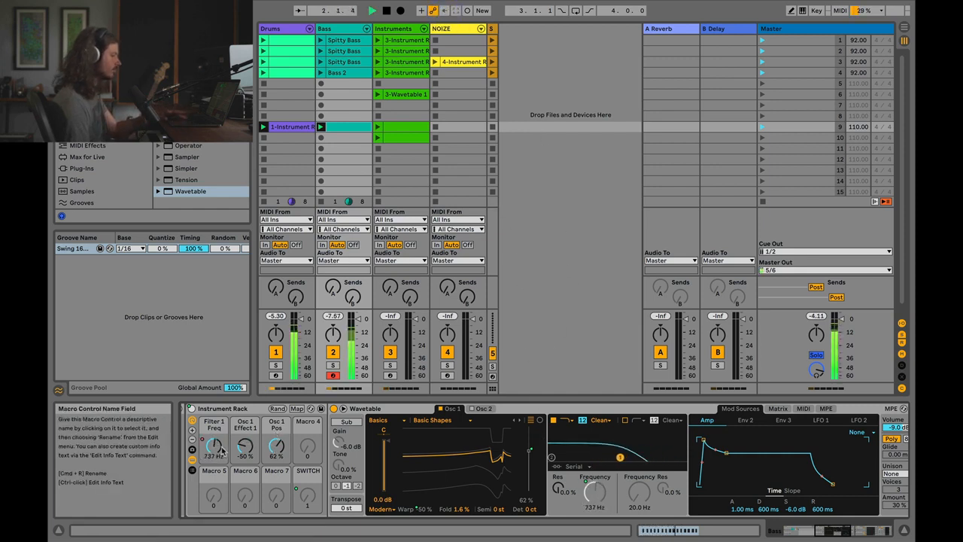
mouse_move(216, 449)
mouse_down()
mouse_move(216, 485)
mouse_move(216, 444)
mouse_up()
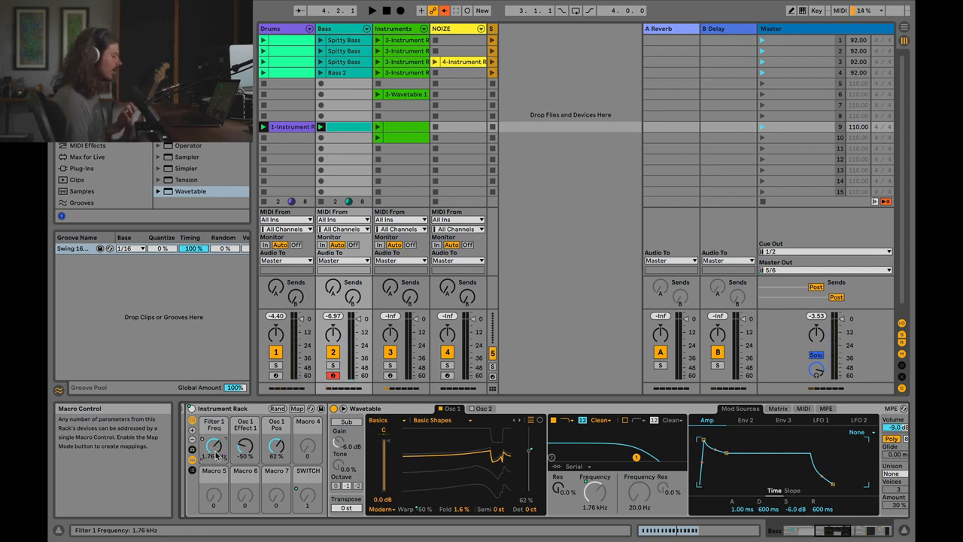
drag(216, 454, 216, 476)
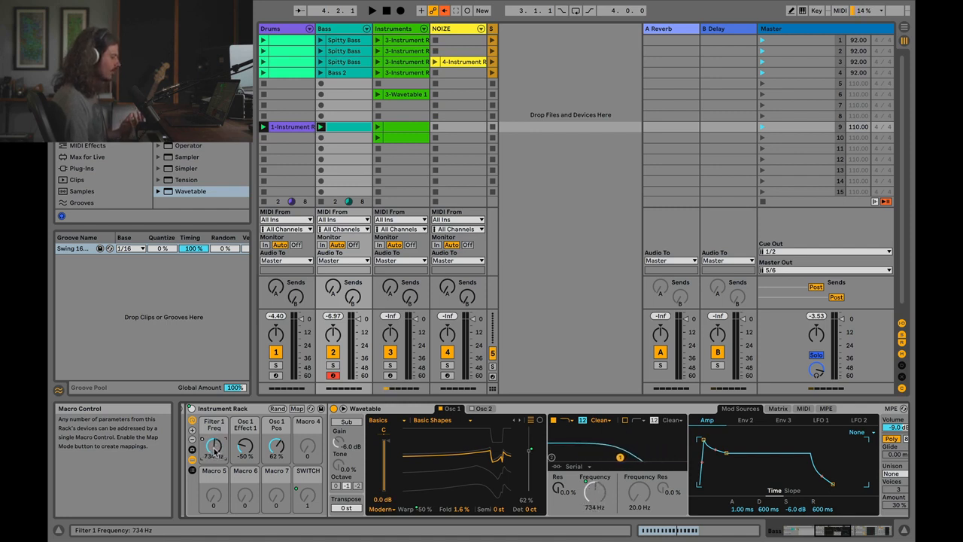
drag(214, 448, 214, 436)
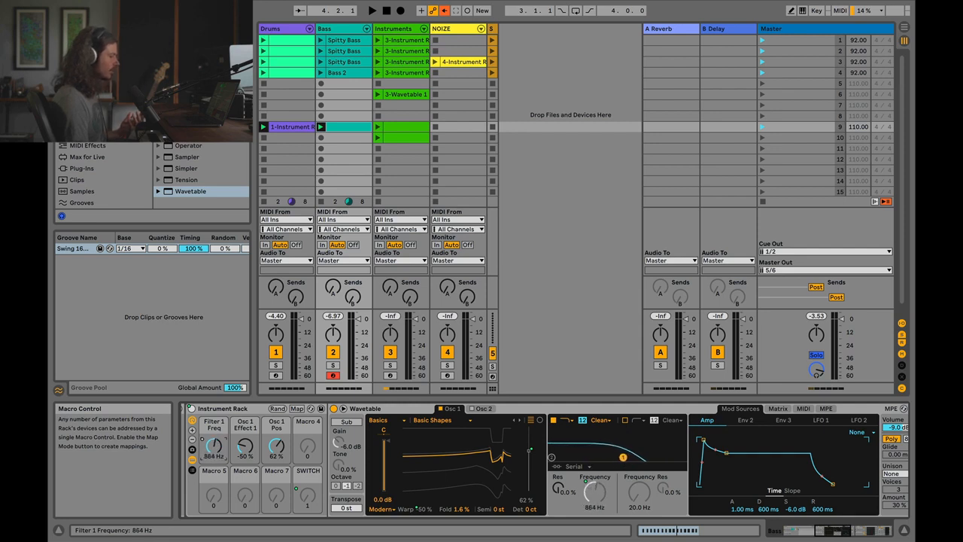
click(443, 12)
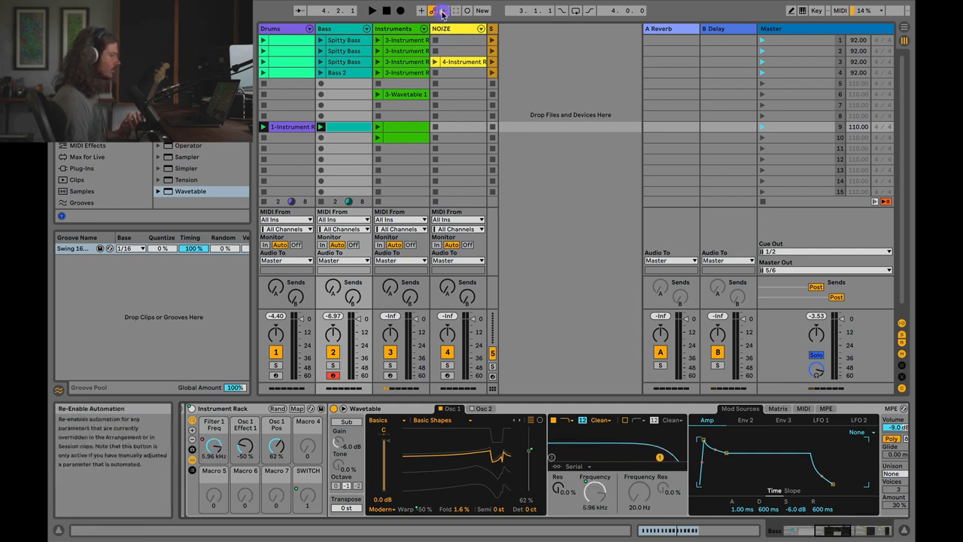
Step: Delete all Filter 1 Freq automation from the Bass clip's envelope
click(348, 128)
click(671, 493)
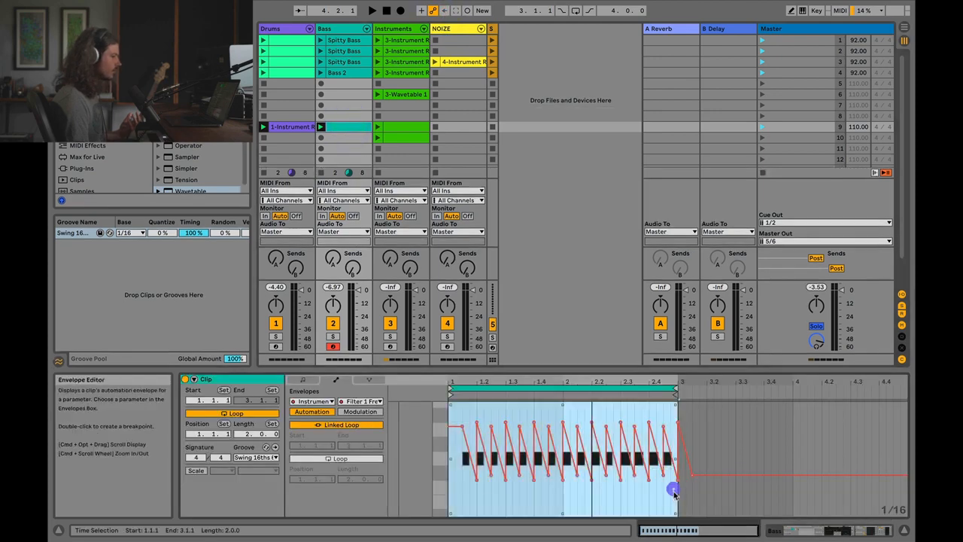
drag(697, 492, 431, 477)
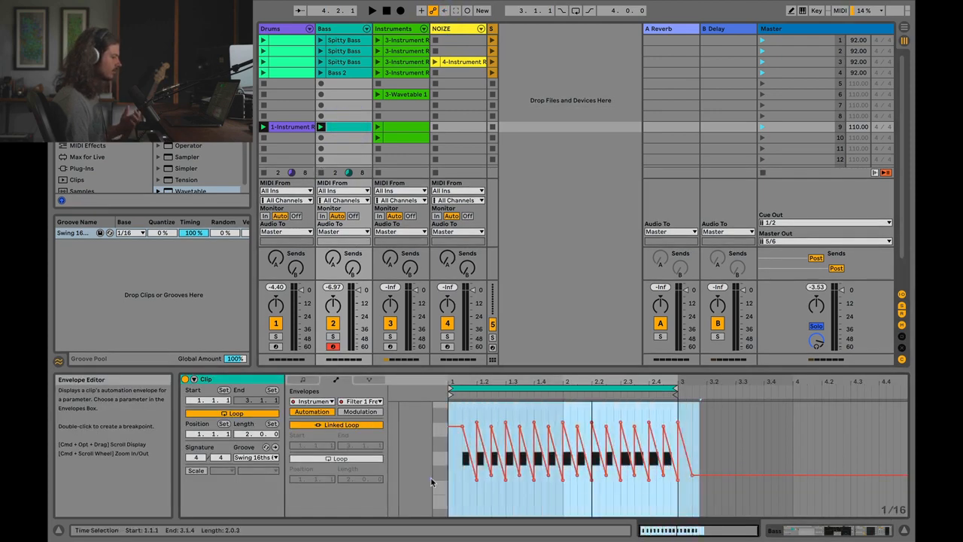
key(BackSpace)
click(527, 451)
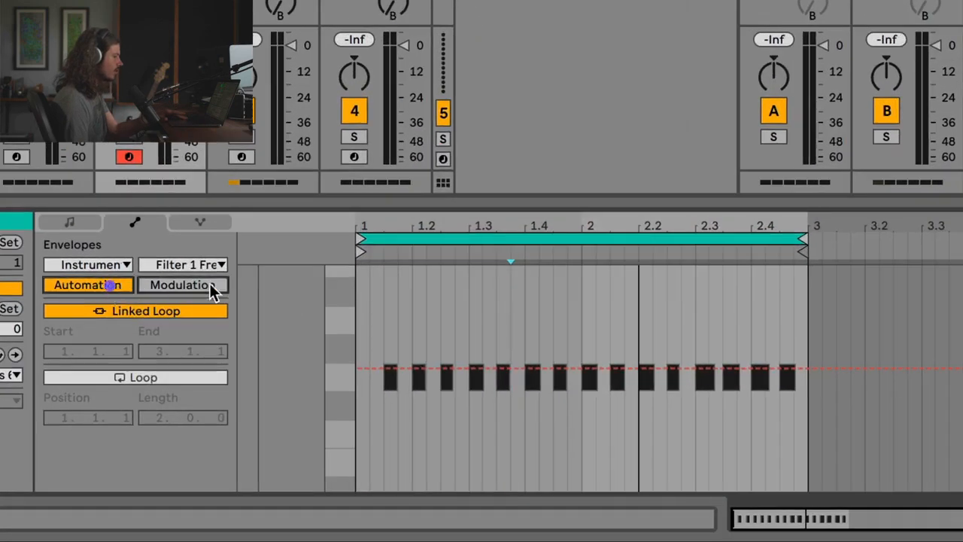
Step: Switch the Filter 1 Freq clip envelope to Modulation and draw falling ramps over the first notes
click(360, 410)
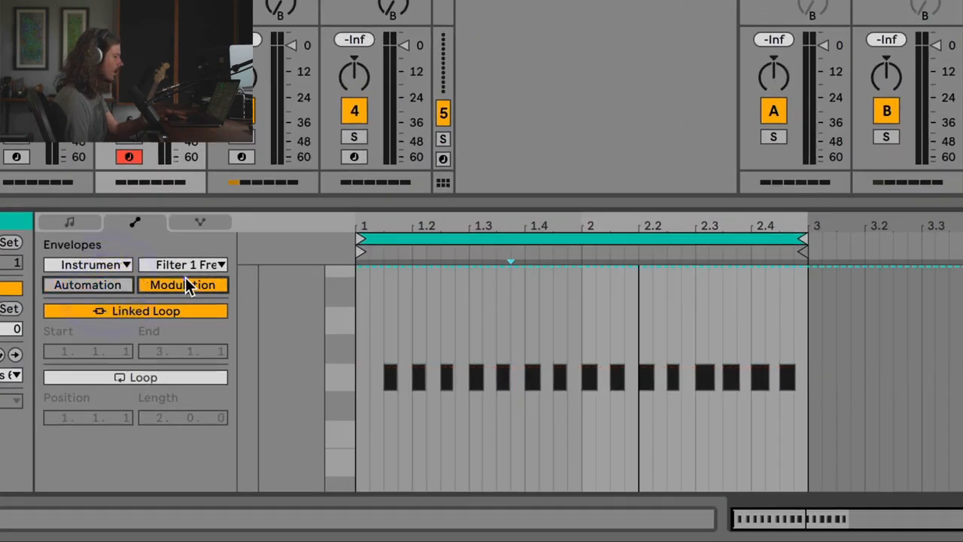
click(96, 284)
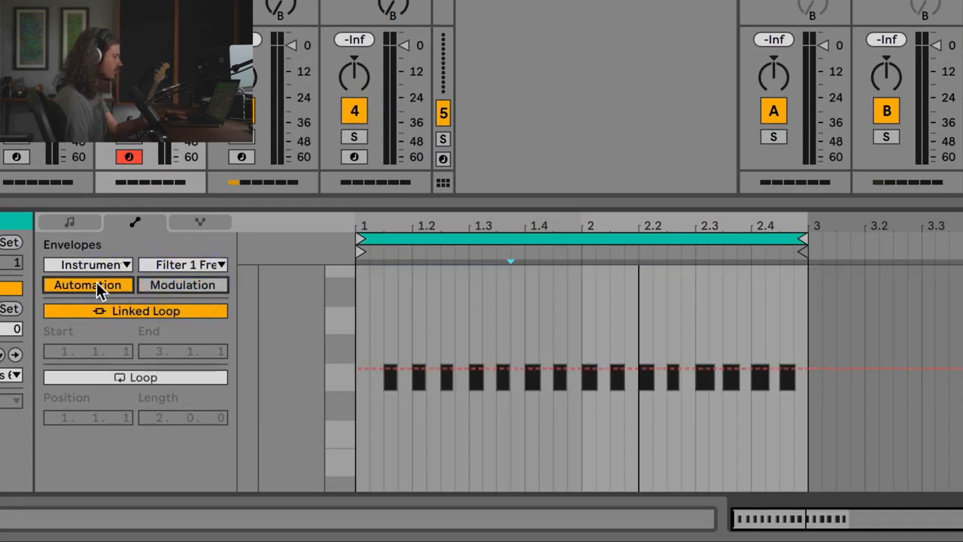
click(204, 291)
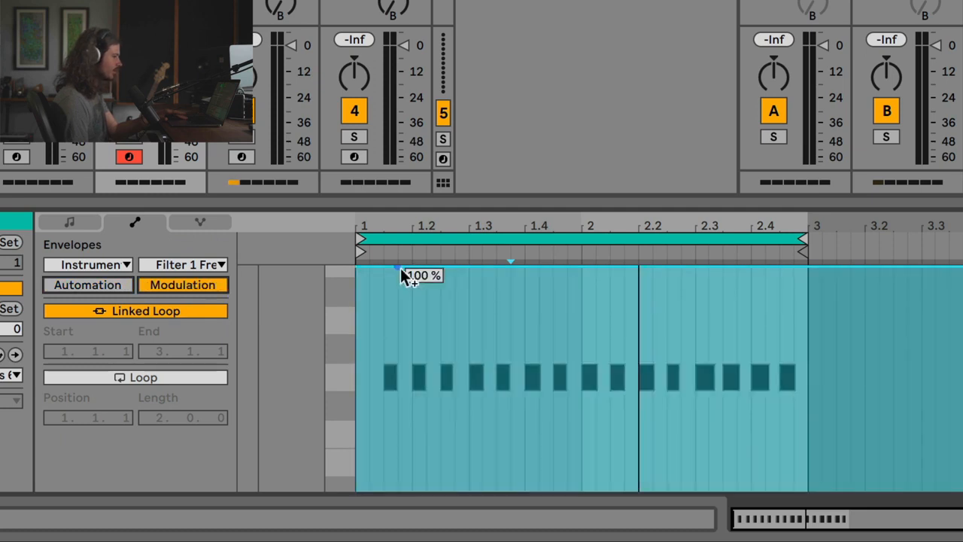
mouse_move(448, 226)
mouse_down()
mouse_move(448, 256)
mouse_move(413, 324)
mouse_move(469, 436)
mouse_move(527, 325)
mouse_move(535, 329)
mouse_move(535, 437)
mouse_move(538, 322)
mouse_move(581, 325)
mouse_move(581, 432)
mouse_up()
click(419, 294)
Step: Copy the falling modulation ramps and paste them repeatedly to fill the rest of the two-bar Bass clip
drag(419, 293, 741, 325)
click(751, 316)
key(super+v)
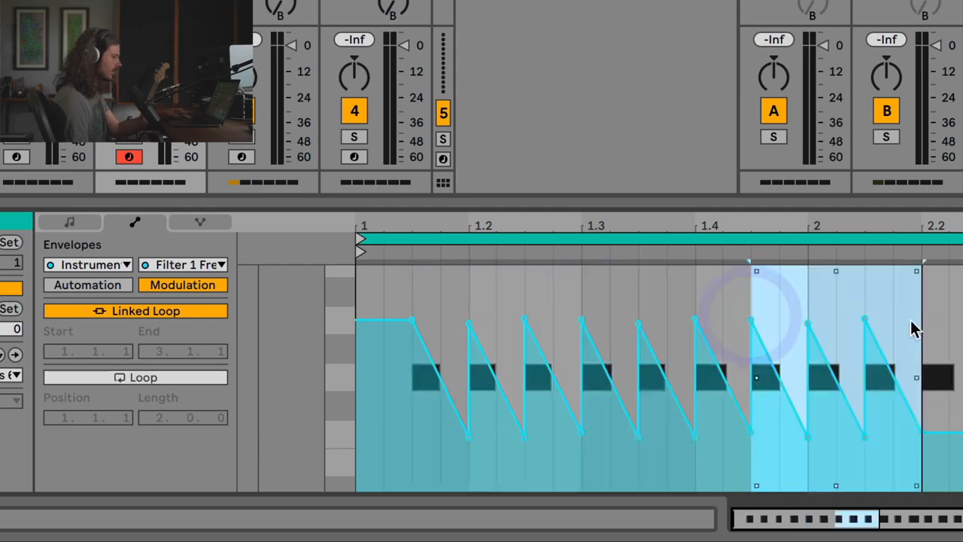
click(919, 320)
key(super+v)
click(823, 378)
key(super+v)
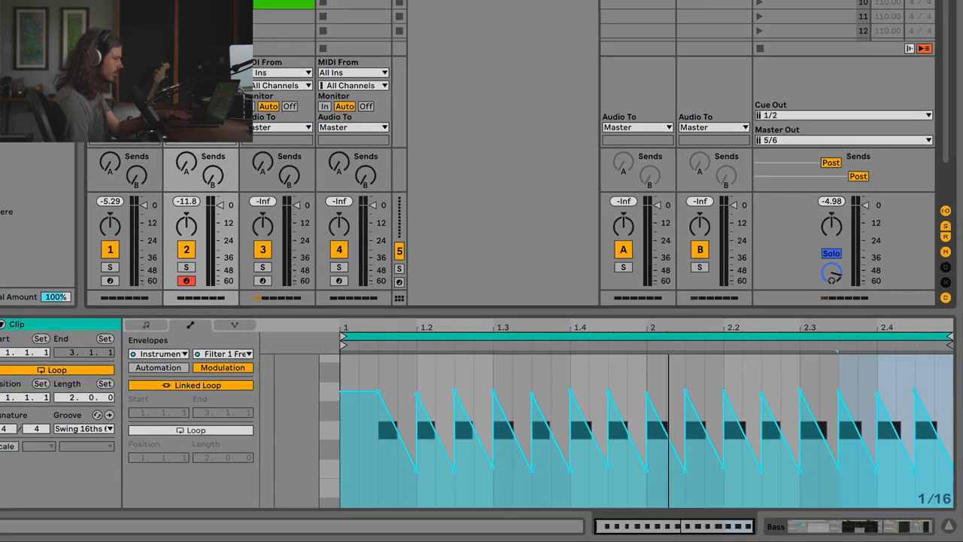
Step: Select the Filter 1 Freq modulation envelope across the whole Bass clip and raise its peaks close to the maximum
key(shift+Tab)
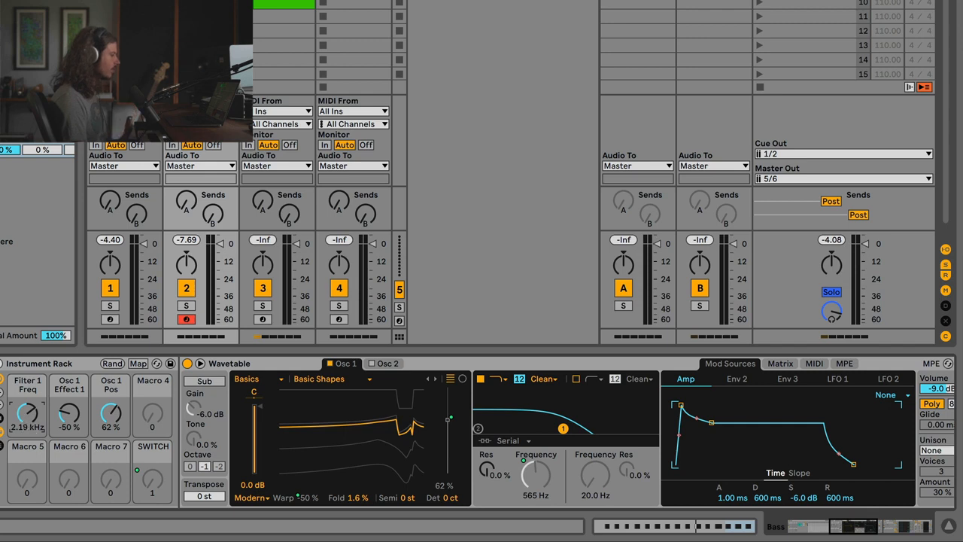
key(shift+Tab)
click(346, 366)
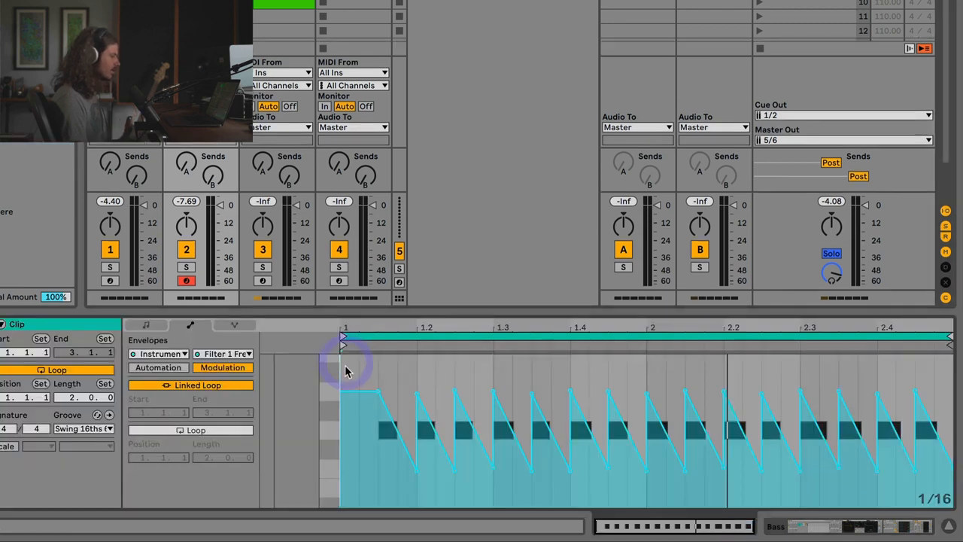
drag(346, 368, 930, 358)
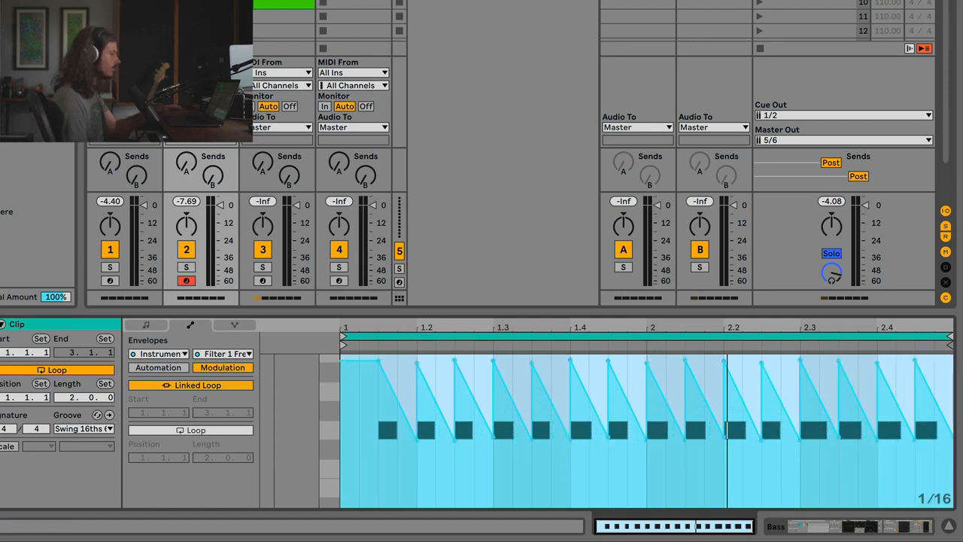
Step: Show the Bass devices and raise the Filter 1 Freq macro to 9.54 kHz while the modulated clip plays
key(shift+Tab)
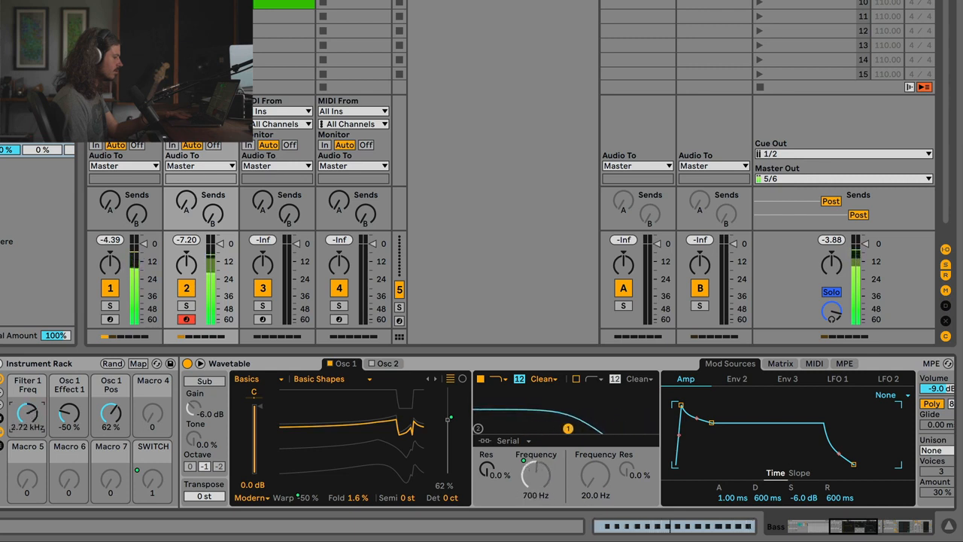
drag(18, 420, 18, 391)
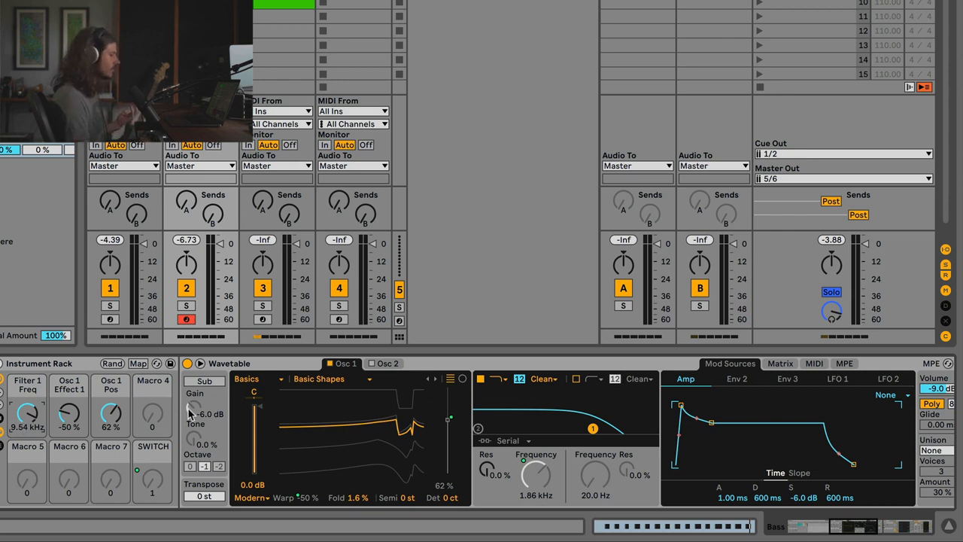
Step: Inspect Wavetable's Env 2 and its Filter 1 Freq routing in the modulation matrix, and return to the clip's modulation envelope
click(738, 381)
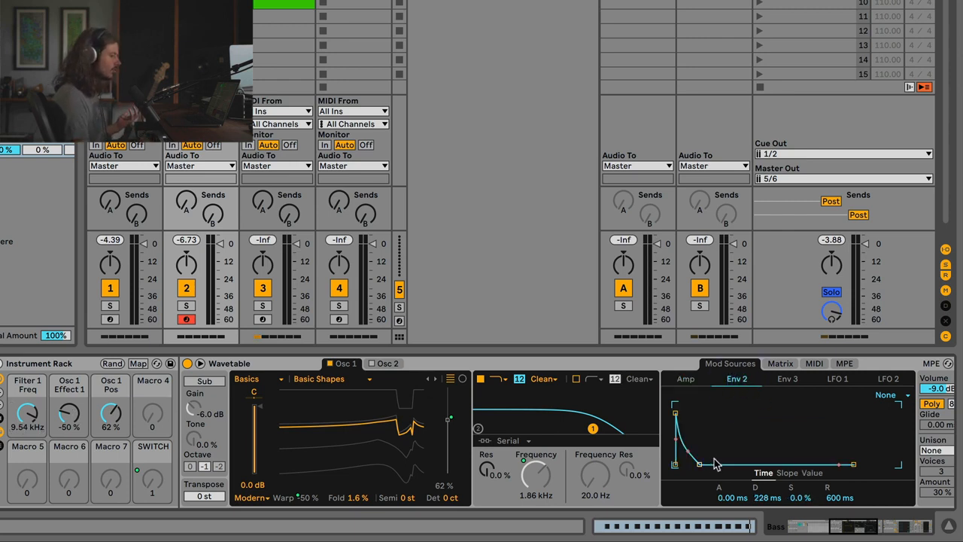
click(781, 363)
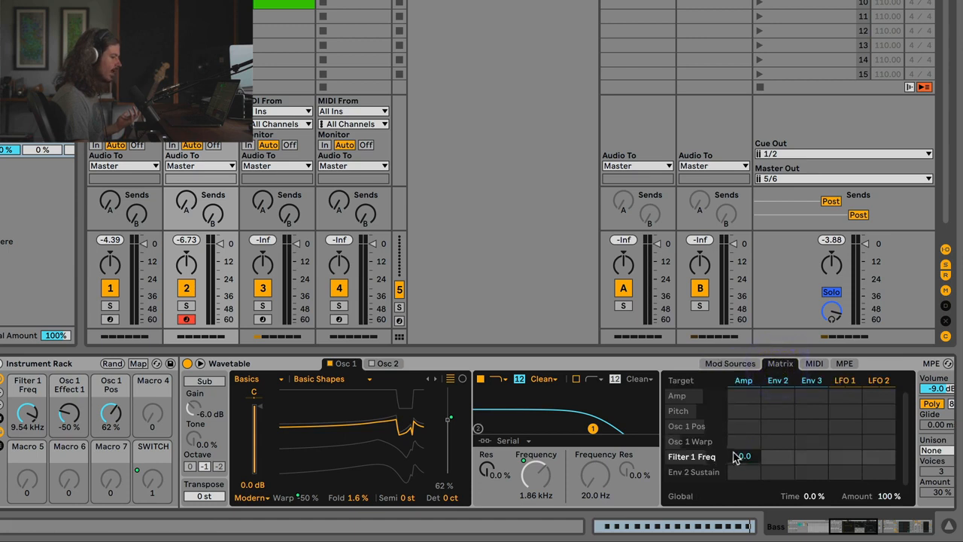
click(775, 459)
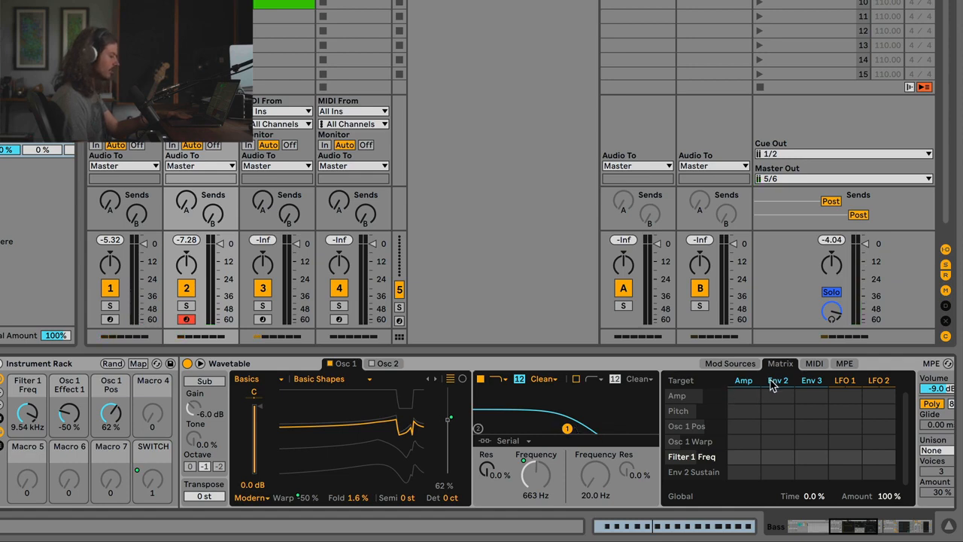
key(shift+Tab)
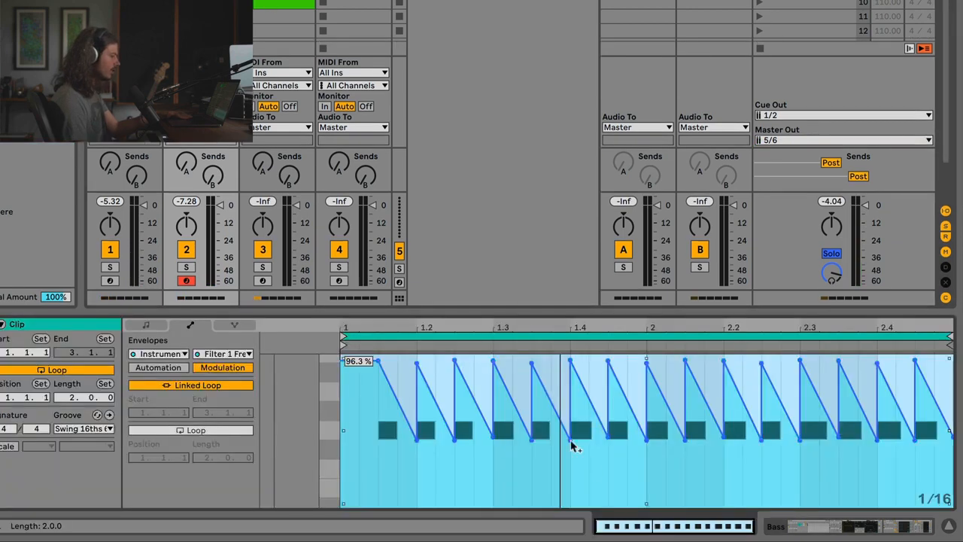
Step: Select the Filter 1 Freq modulation ramps between 1.4 and 2 in the Bass clip and lower them together
click(585, 467)
drag(569, 467, 646, 459)
drag(608, 358, 608, 406)
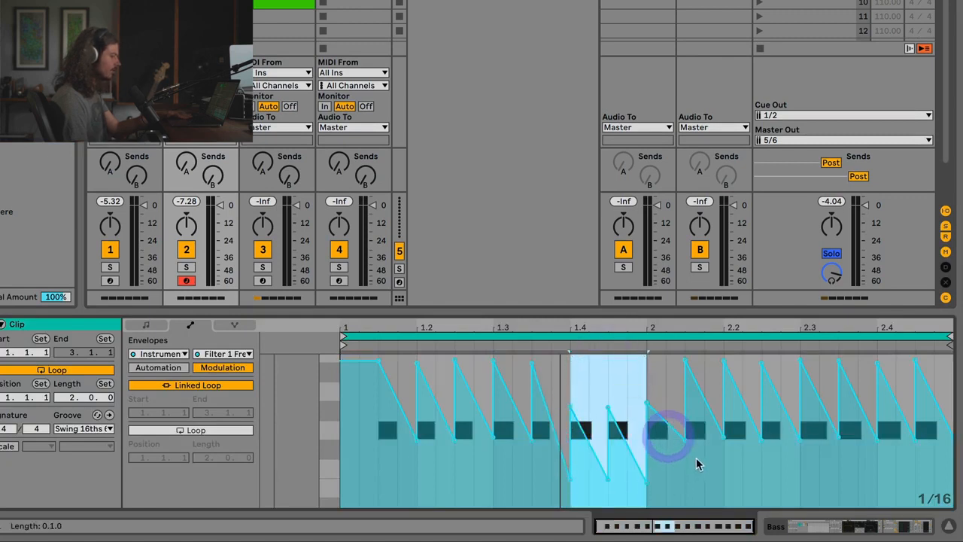
Step: Delete the low envelope breakpoints at 2.2 and 2.2.3, and pull the low breakpoint at 2.3 down close to zero
click(696, 459)
click(724, 440)
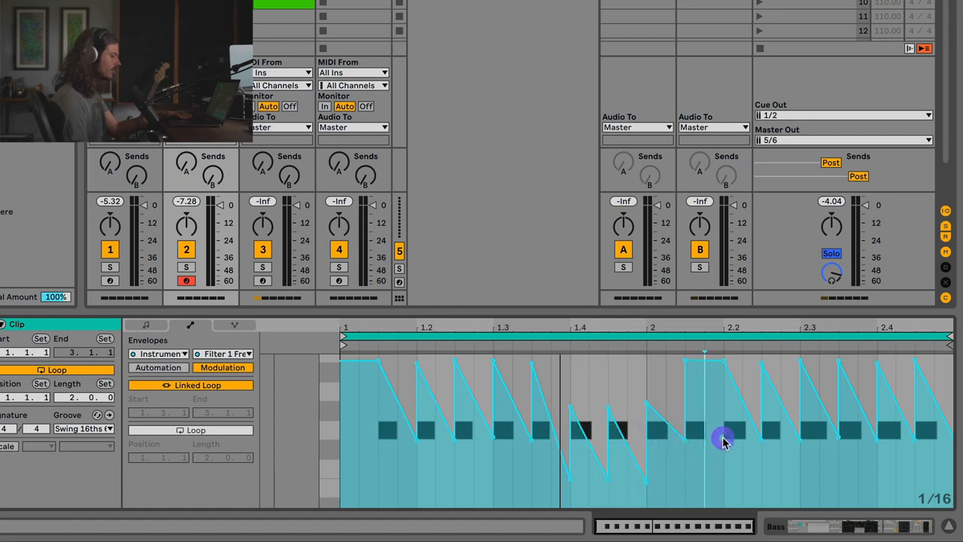
click(762, 441)
drag(799, 441, 799, 499)
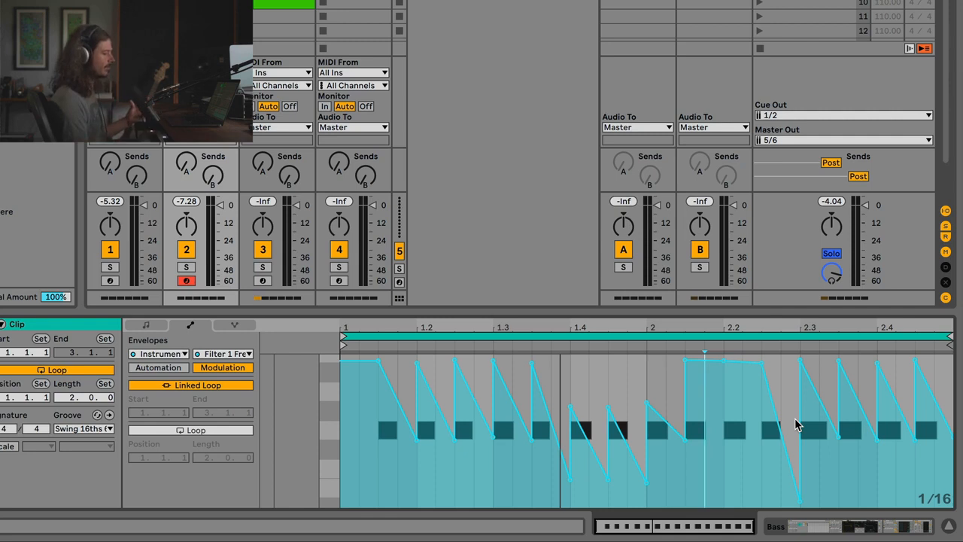
Step: Show the Bass devices and adjust the Filter 1 Freq macro while the modulated clip plays
key(shift+Tab)
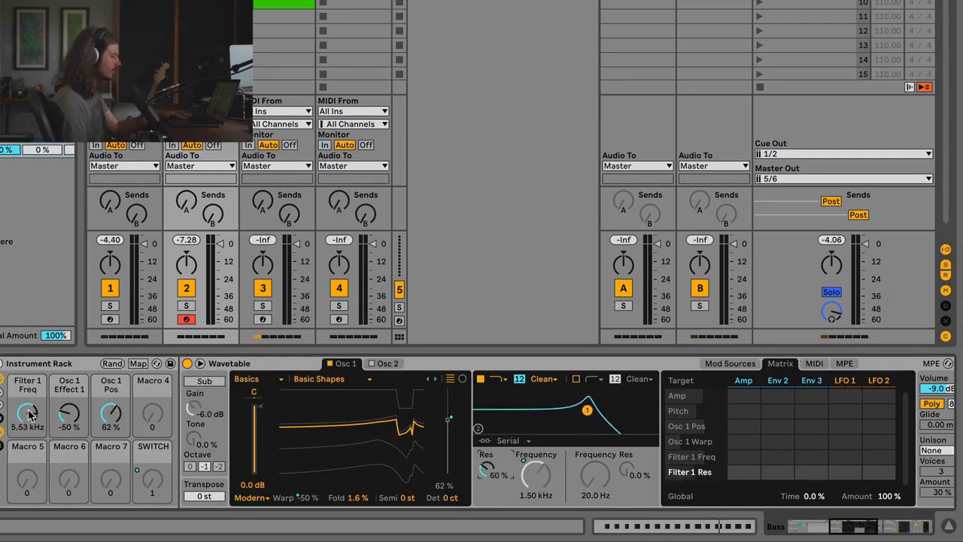
key(space)
mouse_move(28, 413)
mouse_down()
mouse_move(28, 439)
mouse_move(28, 404)
mouse_up()
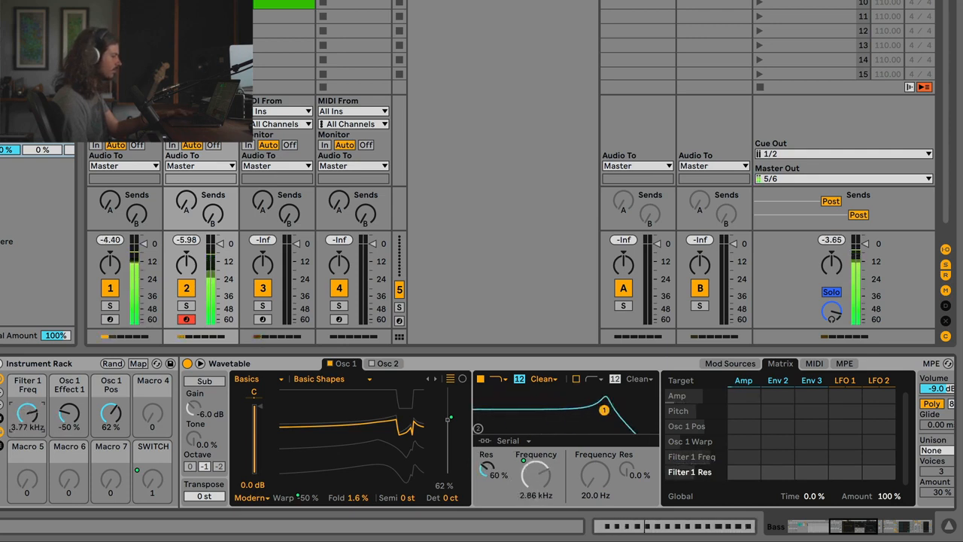
Step: Return to the clip envelope and reshape it between 1.2.3 and 1.3.3 into one steep peak at 1.3 with near-zero points either side
key(shift+Tab)
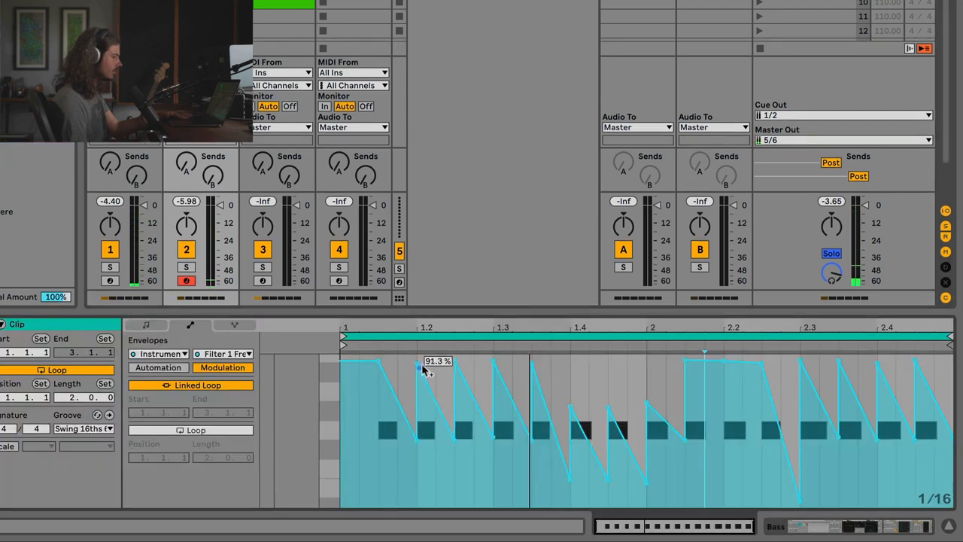
drag(457, 361, 455, 469)
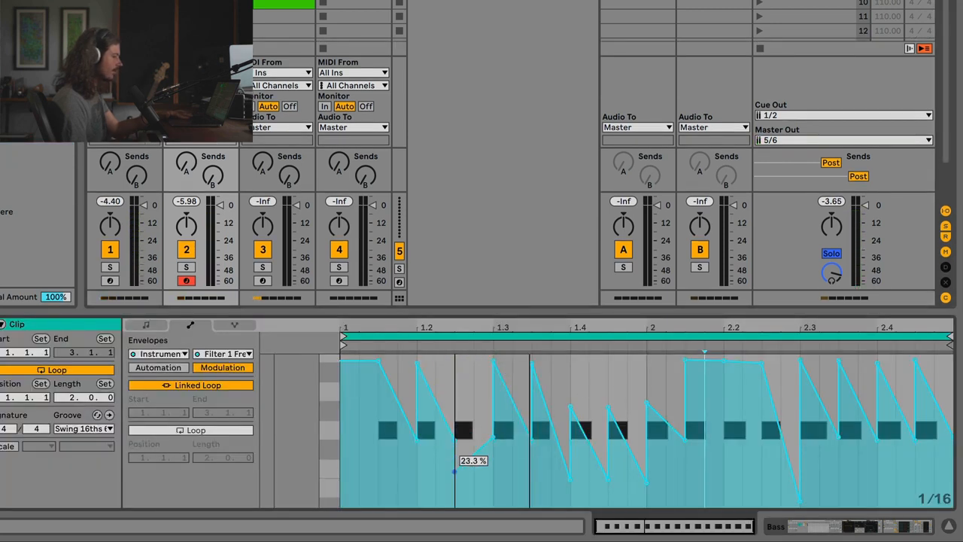
drag(496, 441, 494, 361)
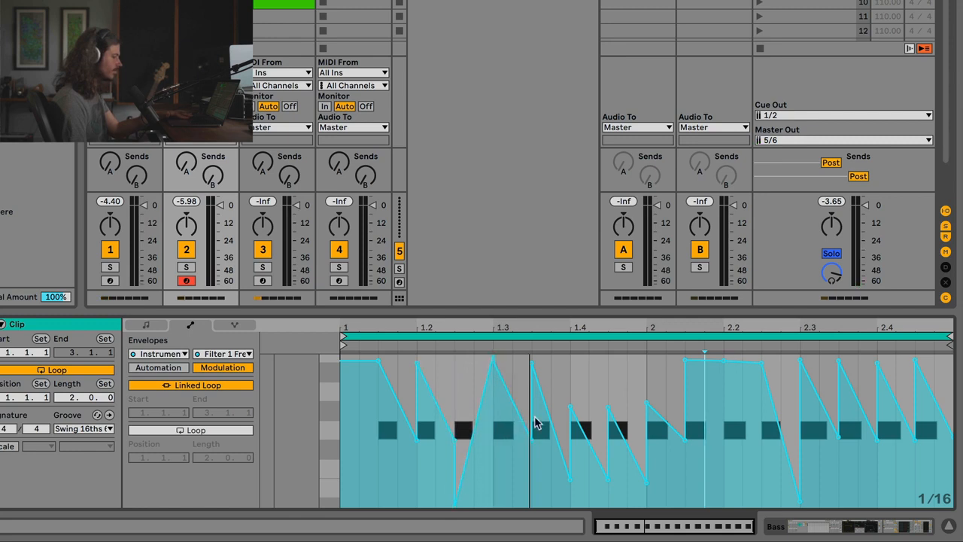
drag(531, 444, 531, 504)
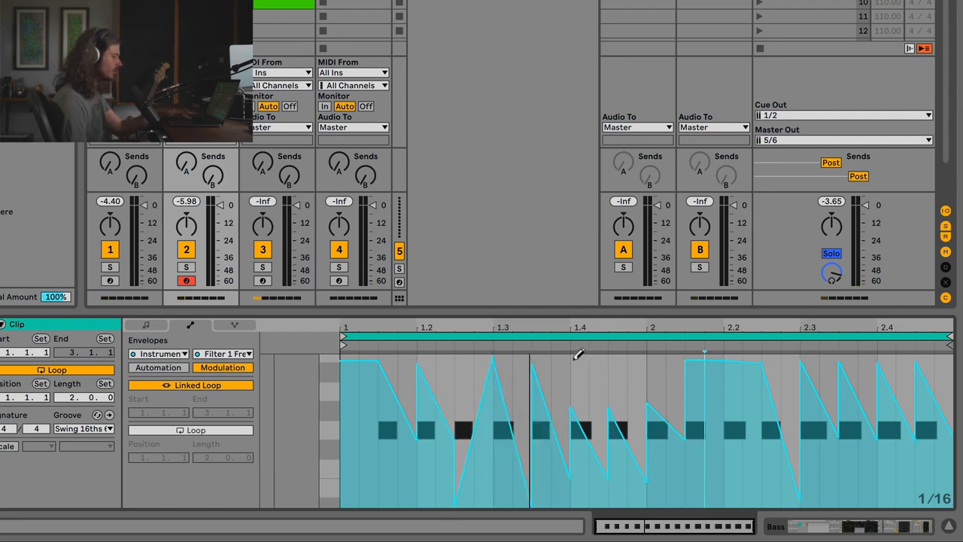
Step: Draw a flat 85.7 % step at 1.4 and uneven sixteenth-note steps from 2.3 to the clip's end, and play the result
click(593, 378)
click(593, 378)
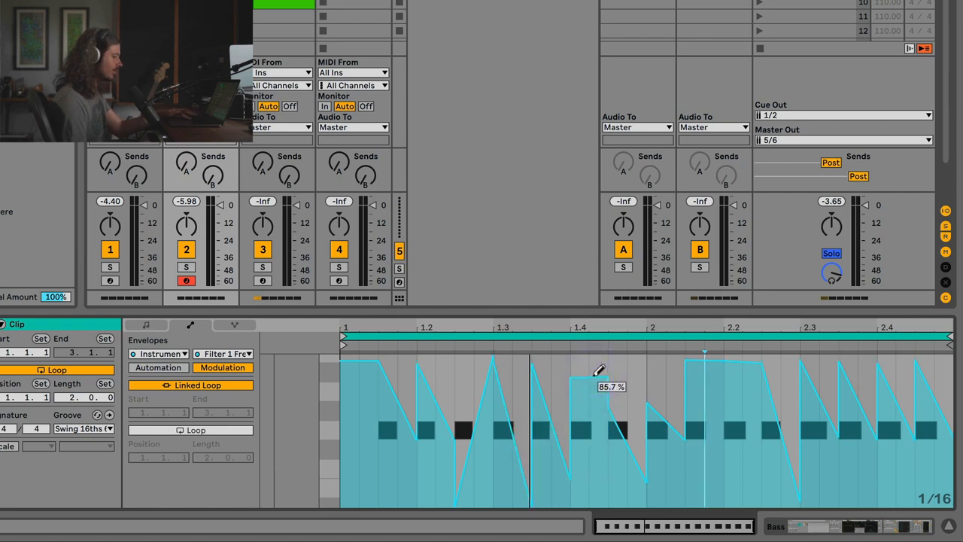
click(811, 486)
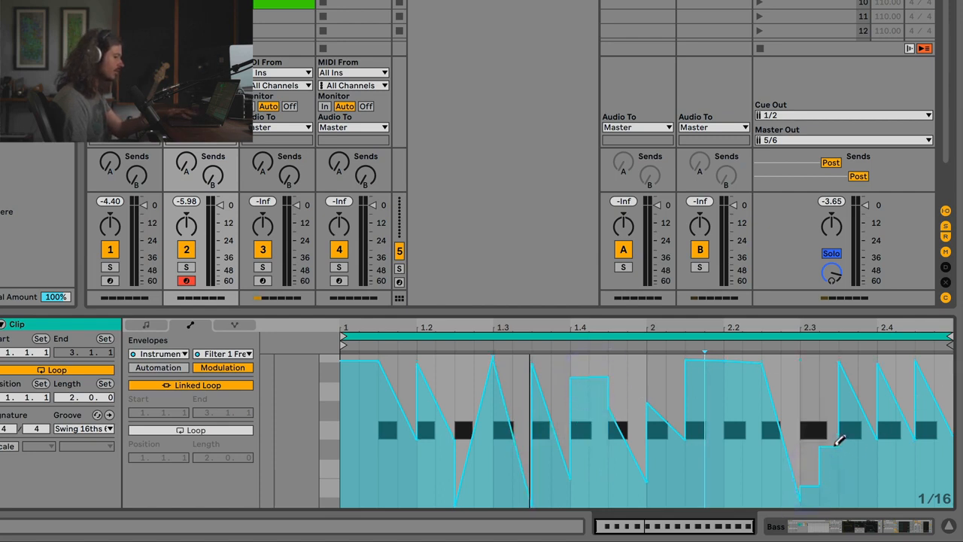
click(834, 445)
click(850, 390)
click(868, 462)
click(886, 405)
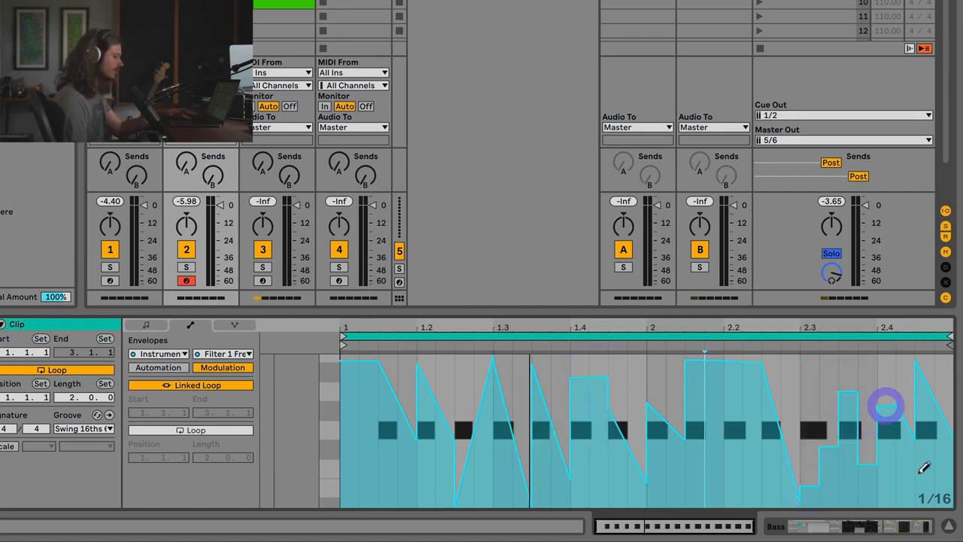
click(909, 474)
click(926, 411)
click(944, 375)
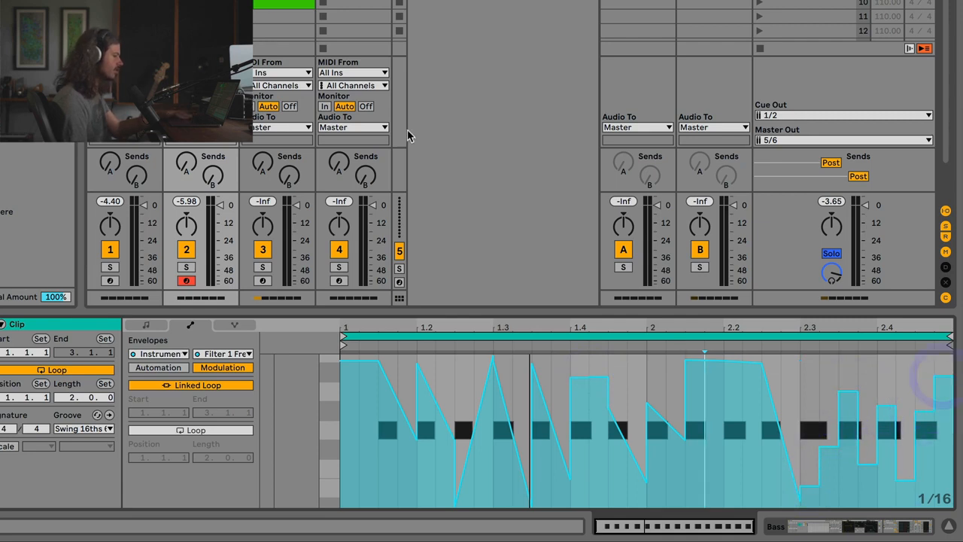
key(shift+Tab)
key(space)
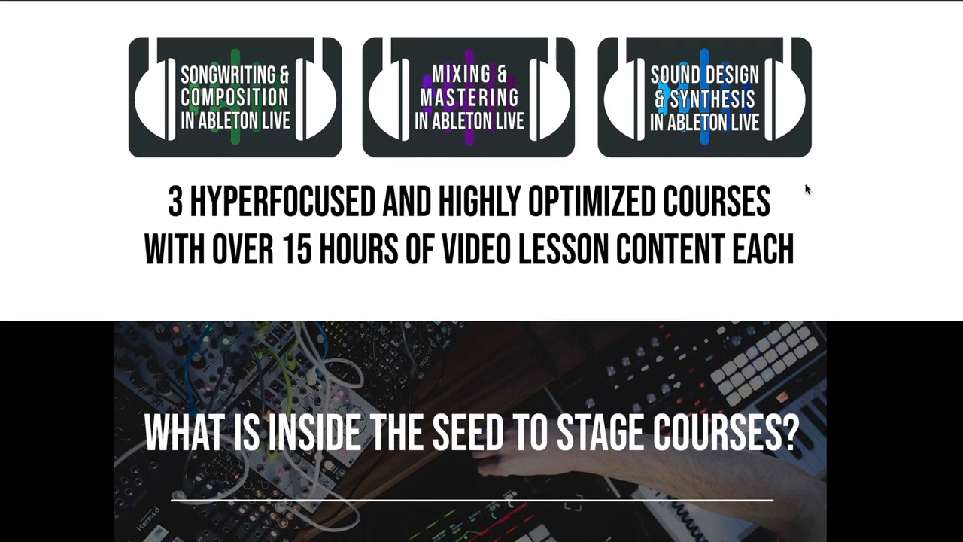
scroll(805, 186, down, 2)
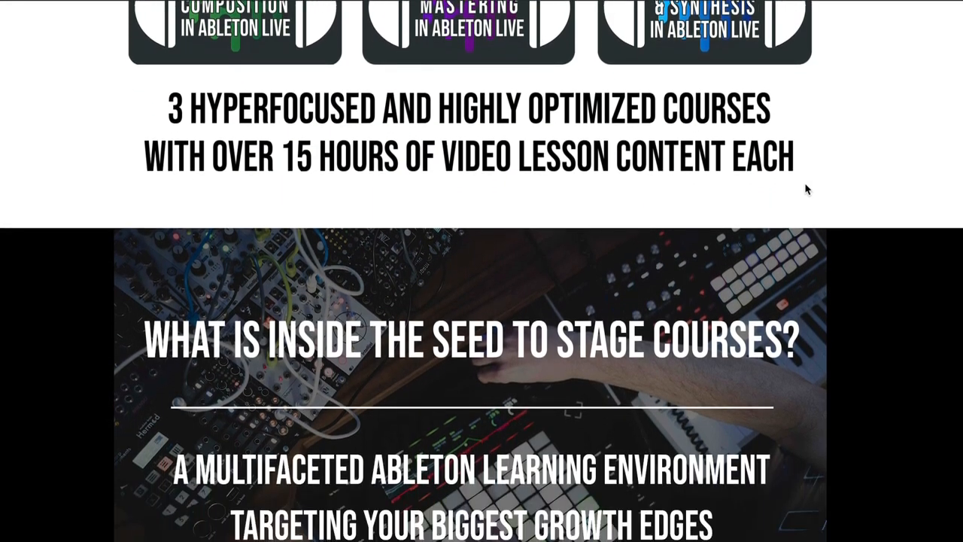
scroll(805, 189, down, 3)
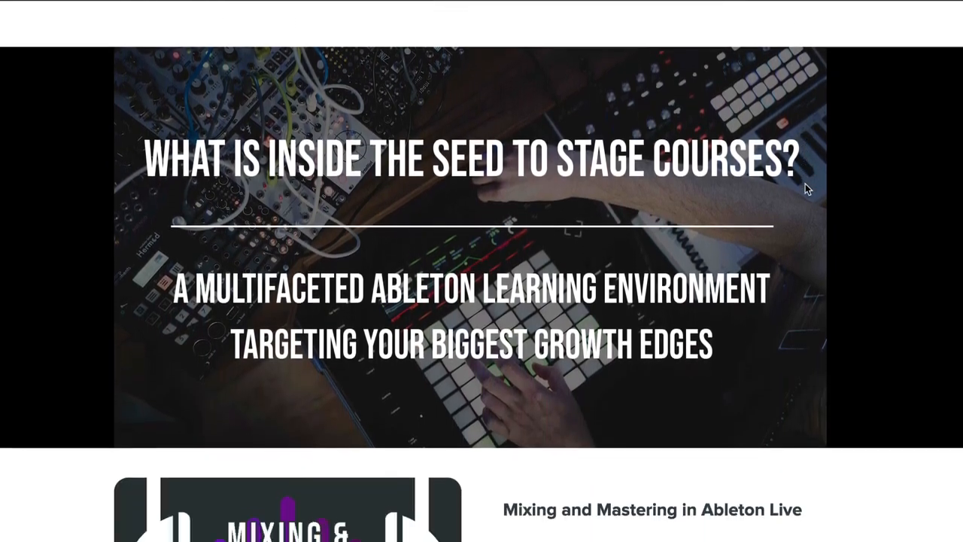
scroll(807, 189, down, 3)
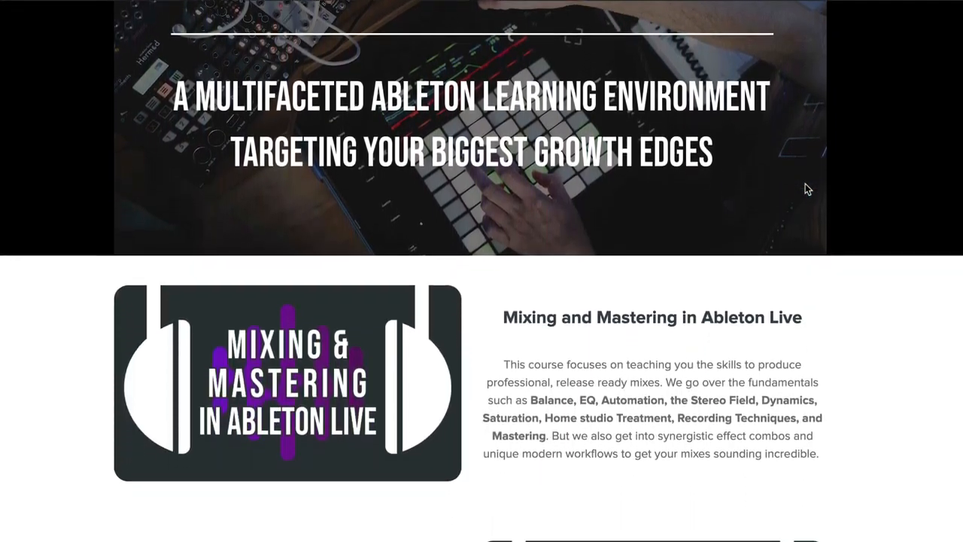
scroll(805, 188, down, 4)
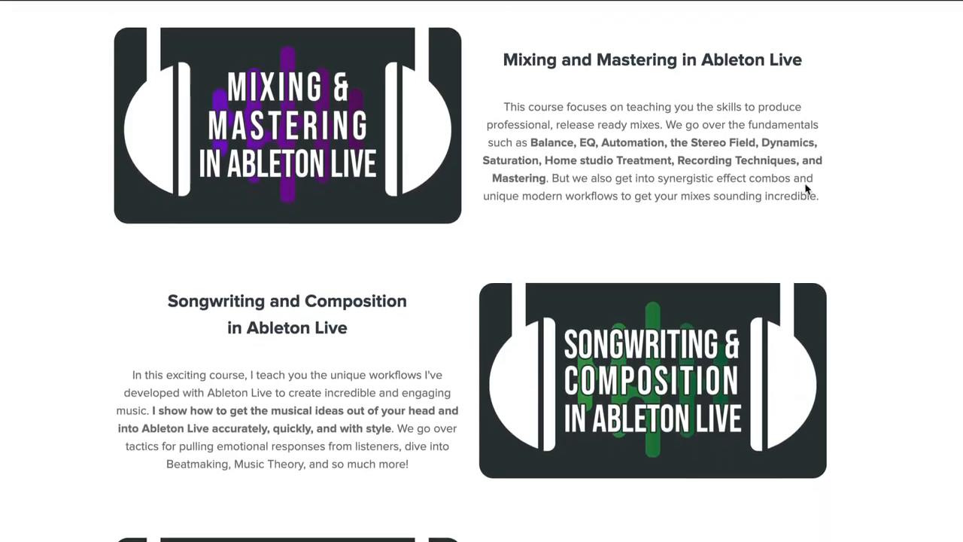
scroll(807, 188, down, 5)
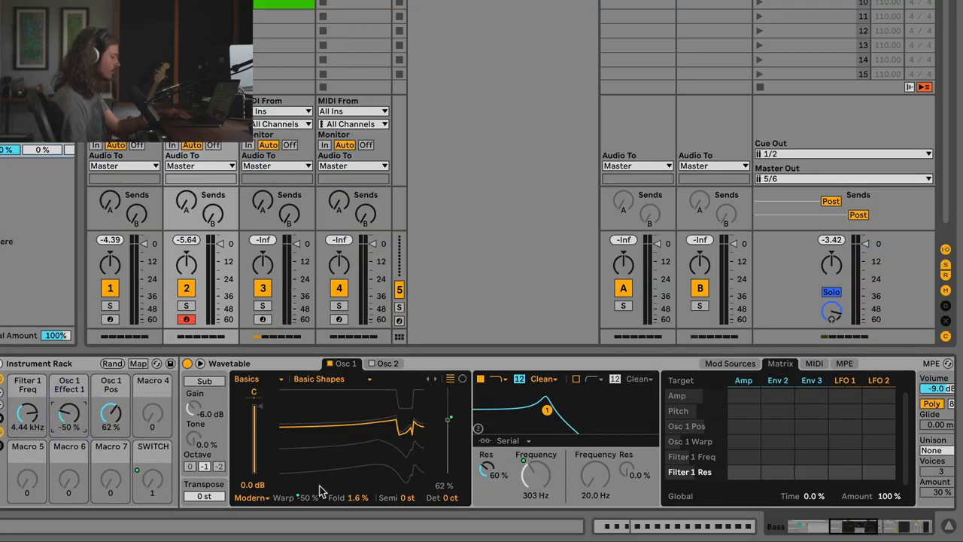
Step: Show the clip's Osc 1 Effect 1 modulation envelope and draw uneven eighth-note steps from 1.1.3 to the end of the second bar
key(shift+Tab)
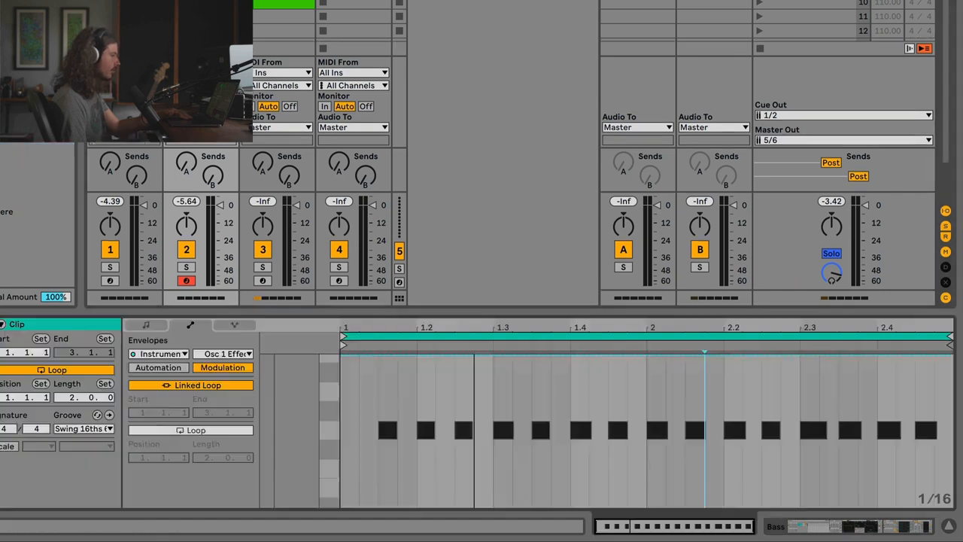
click(230, 355)
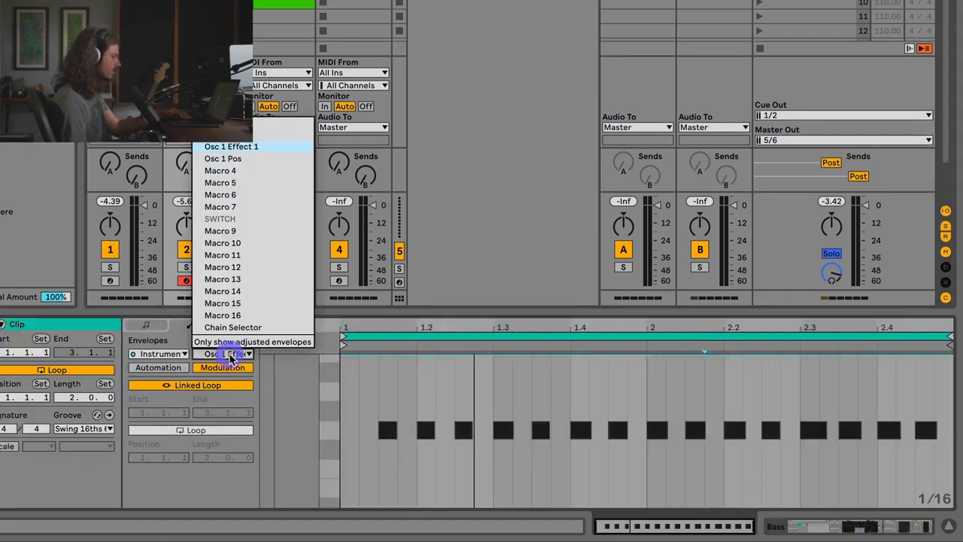
click(230, 356)
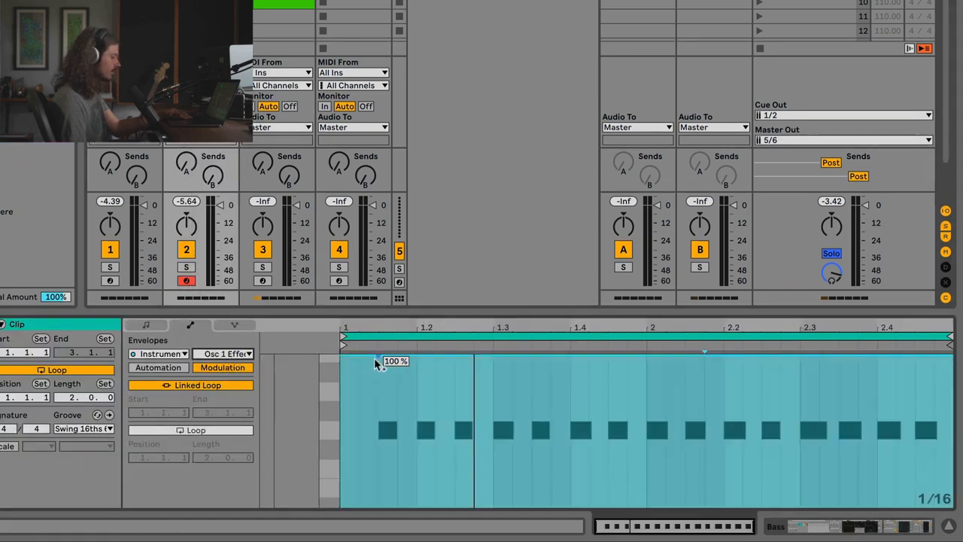
key(b)
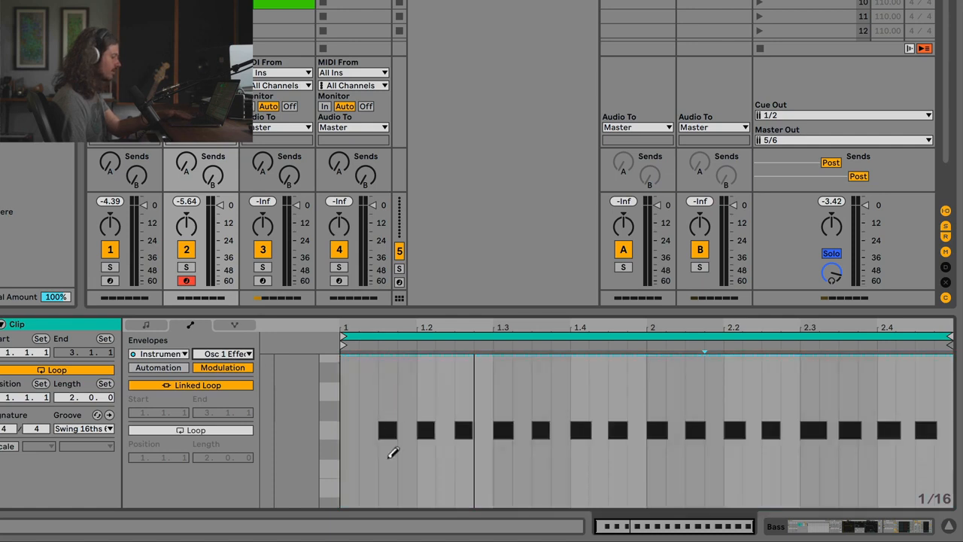
mouse_move(393, 458)
mouse_down()
mouse_move(393, 445)
mouse_move(415, 458)
mouse_move(405, 451)
mouse_up()
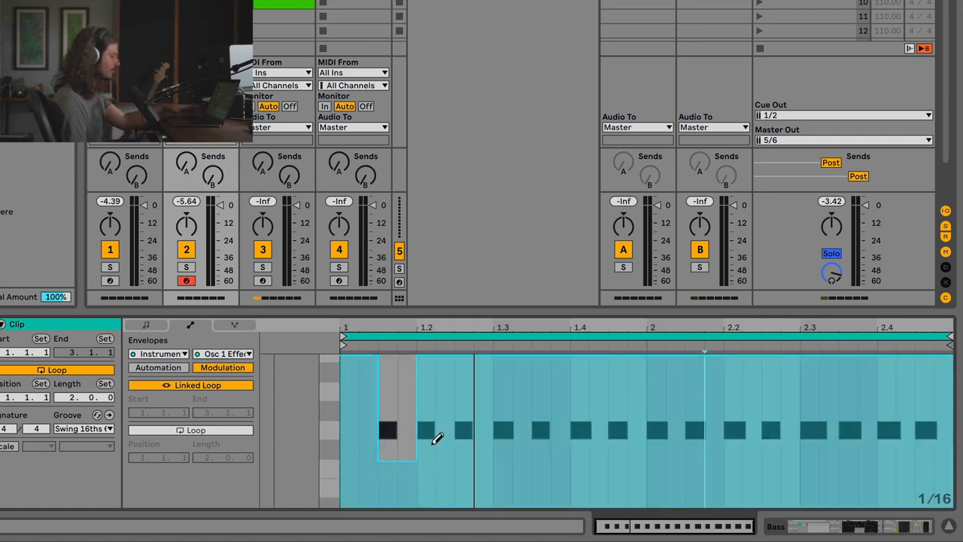
click(433, 434)
click(475, 480)
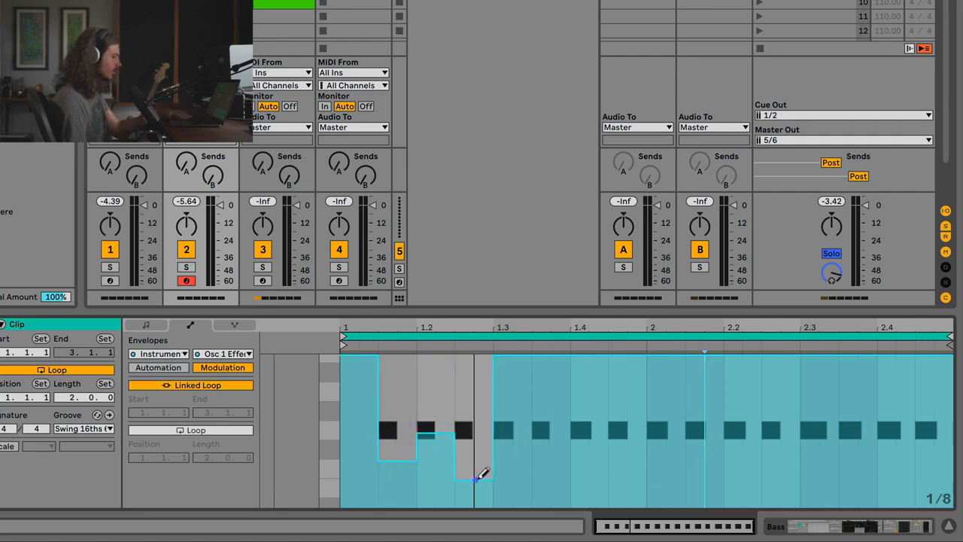
click(505, 397)
click(553, 470)
click(595, 390)
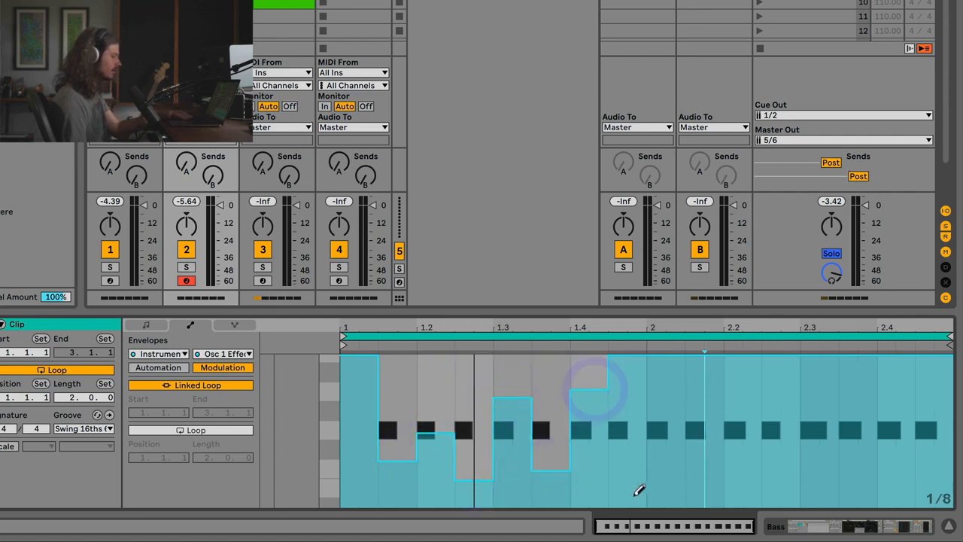
click(628, 493)
click(666, 398)
click(694, 467)
click(745, 416)
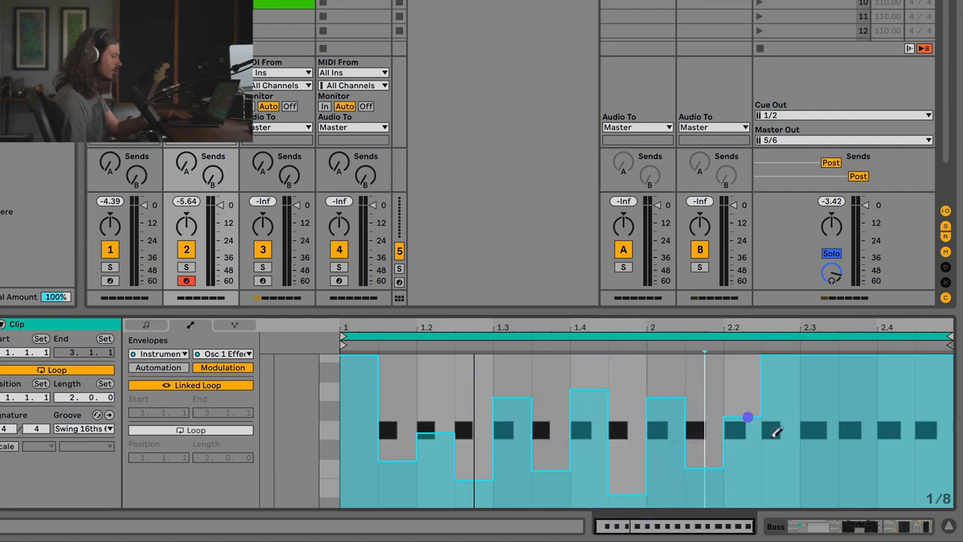
click(789, 503)
click(814, 395)
click(858, 448)
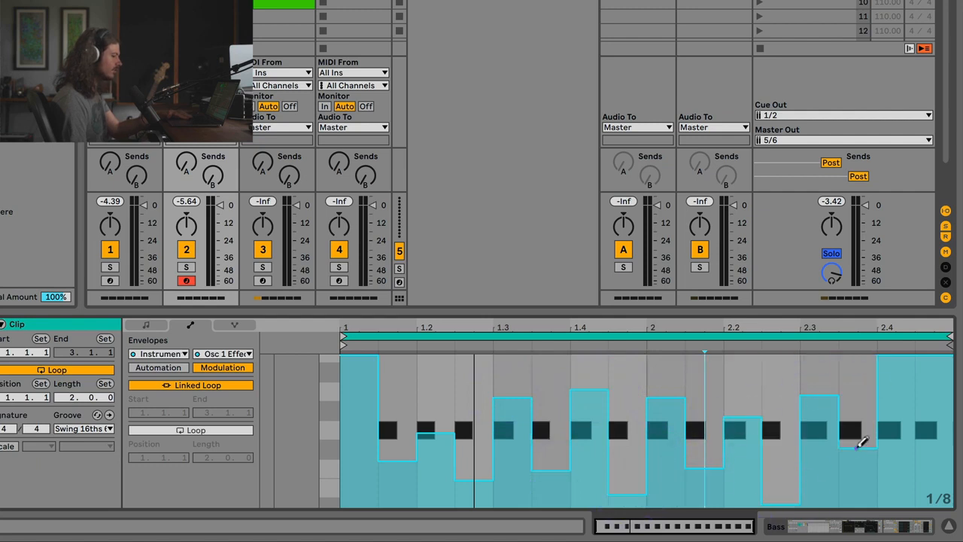
click(902, 388)
click(933, 467)
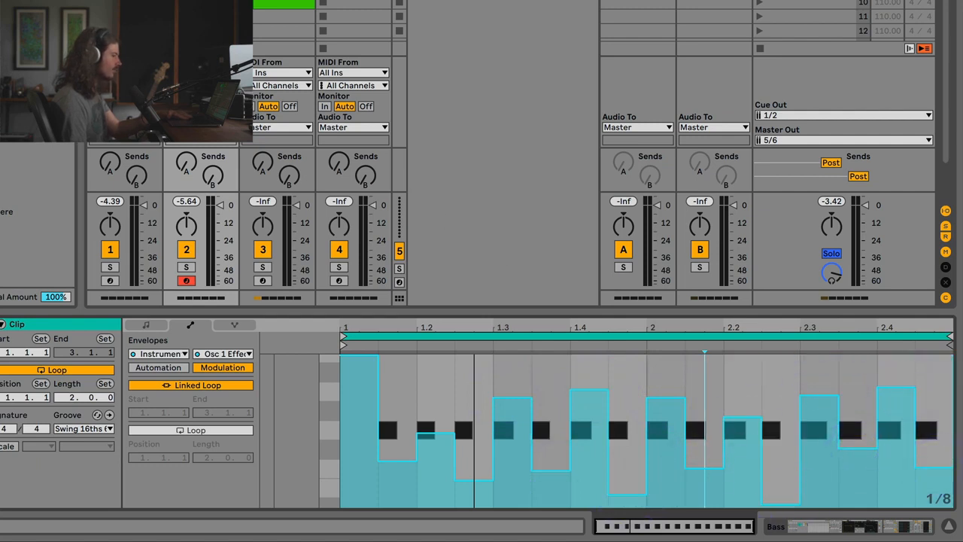
Step: Play the clip with the devices shown and sweep the Osc 1 Effect 1 macro to -72 % and up to 86 %
key(shift+Tab)
key(space)
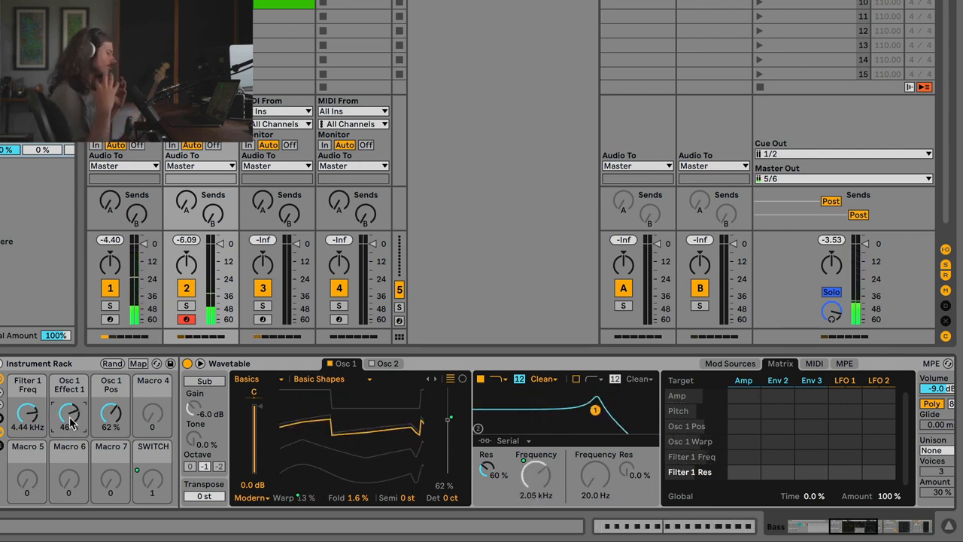
drag(69, 413, 68, 482)
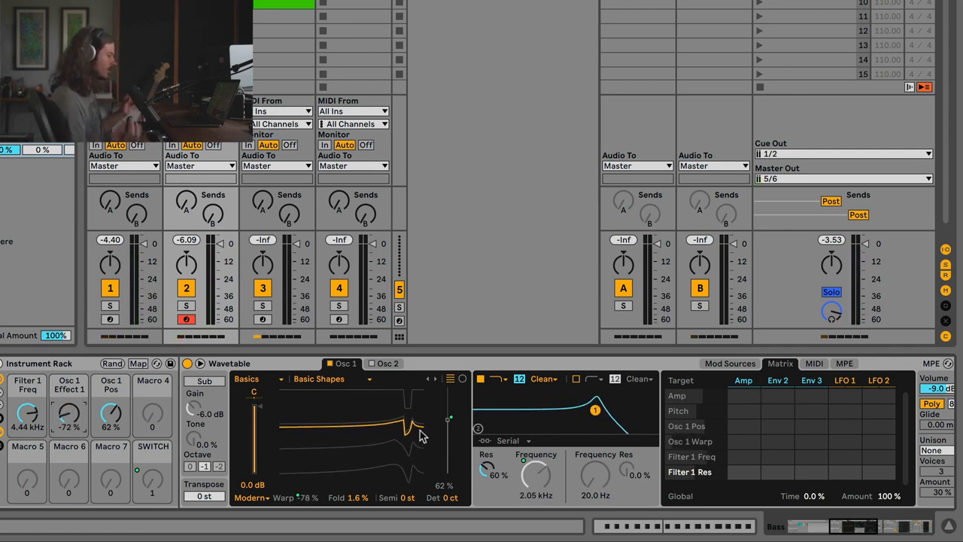
key(space)
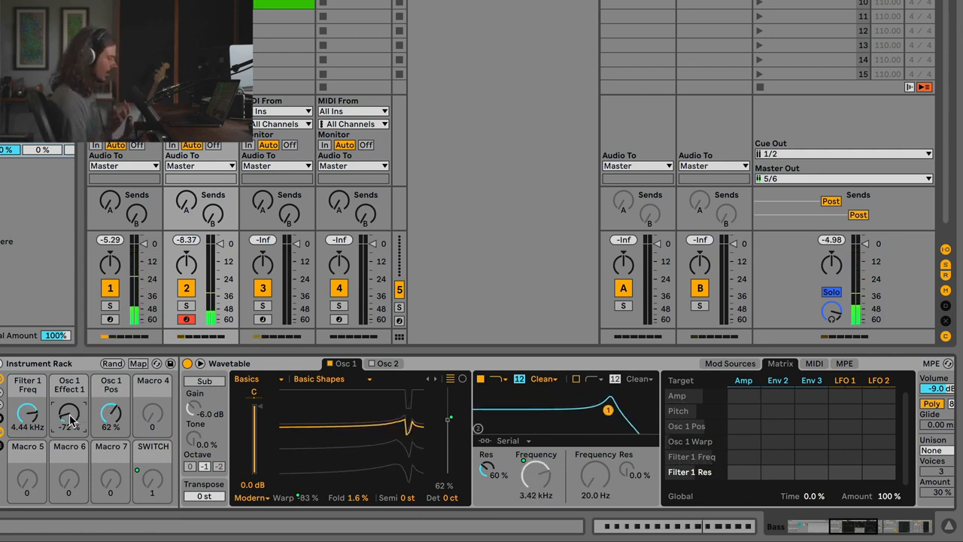
drag(70, 416, 70, 422)
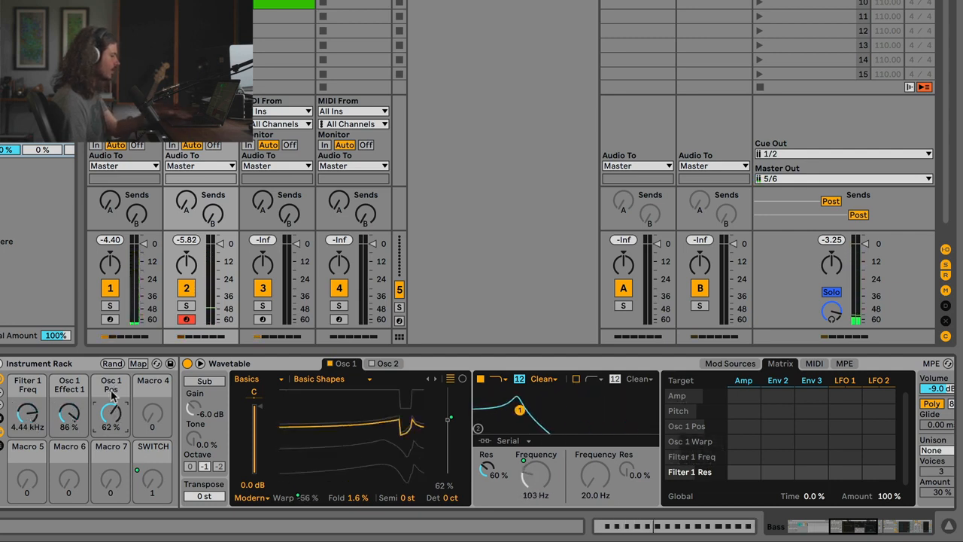
Step: Return from the devices to the clip's Osc 1 Pos modulation envelope
key(shift+Tab)
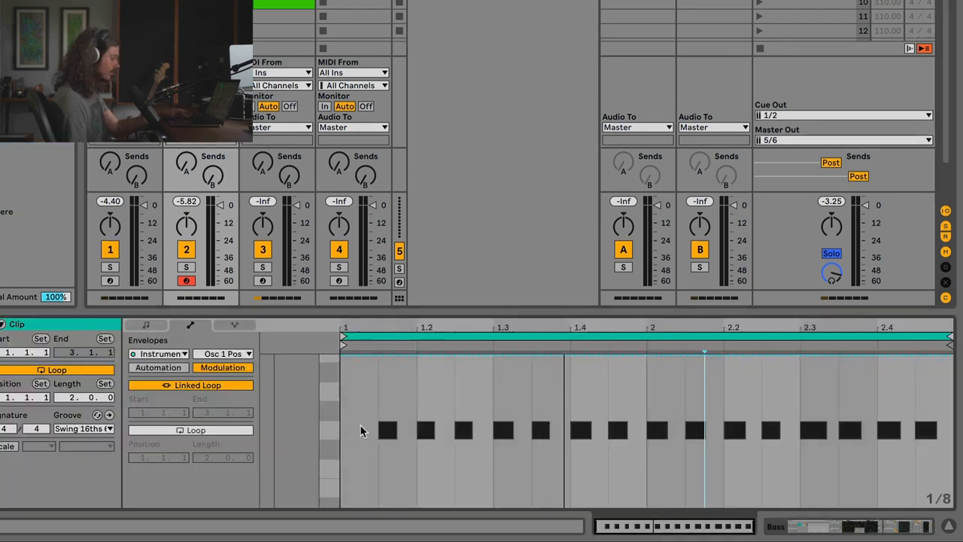
key(b)
click(361, 427)
click(397, 382)
click(446, 459)
click(484, 394)
click(508, 449)
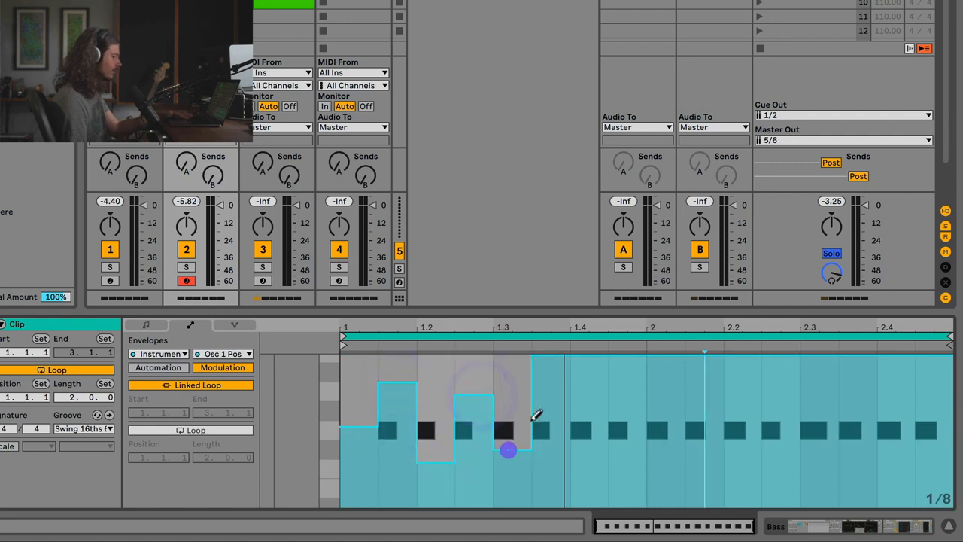
click(547, 383)
key(ctrl+z)
key(ctrl+z)
key(ctrl+z)
key(ctrl+z)
key(ctrl+z)
key(ctrl+z)
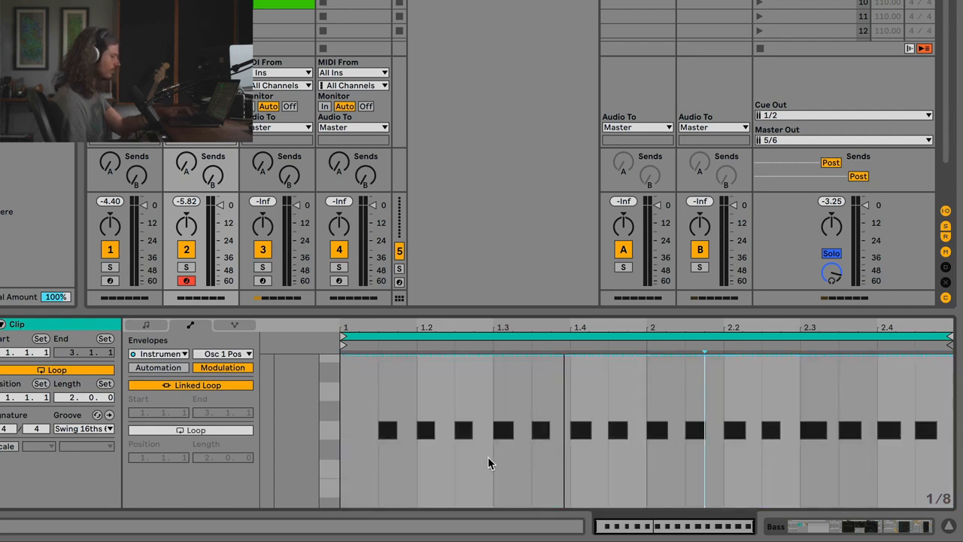
Step: Insert a sine shape across the full two bars of the clip's Osc 1 Pos modulation envelope
drag(345, 446, 946, 430)
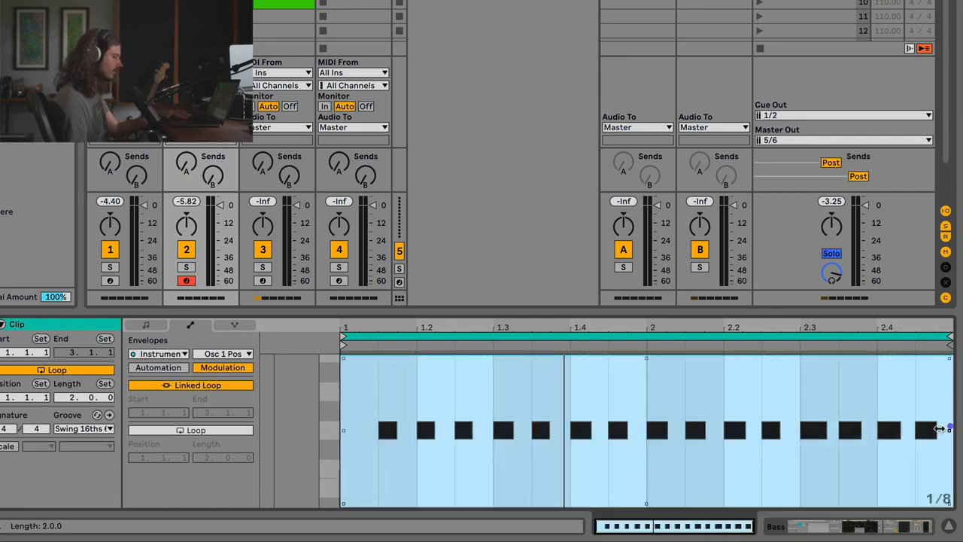
right_click(736, 421)
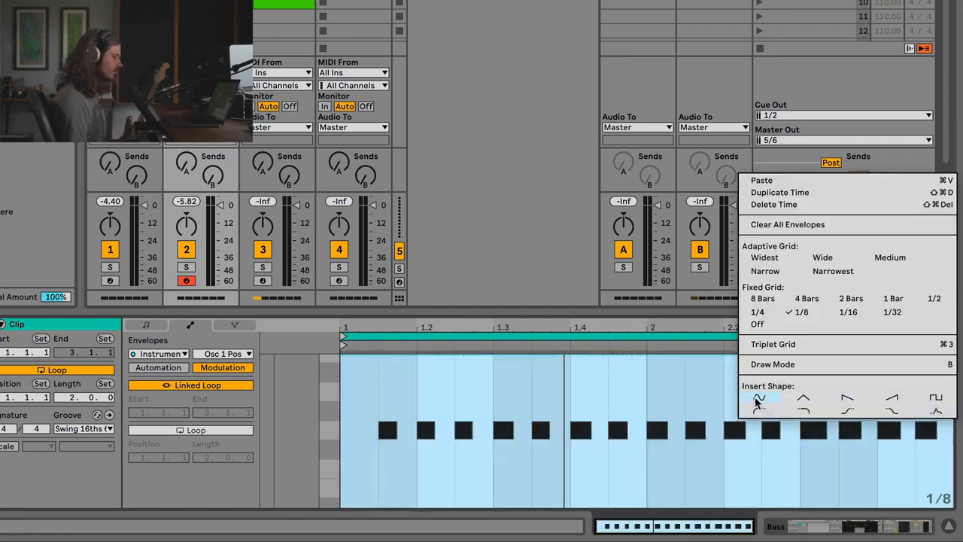
click(759, 399)
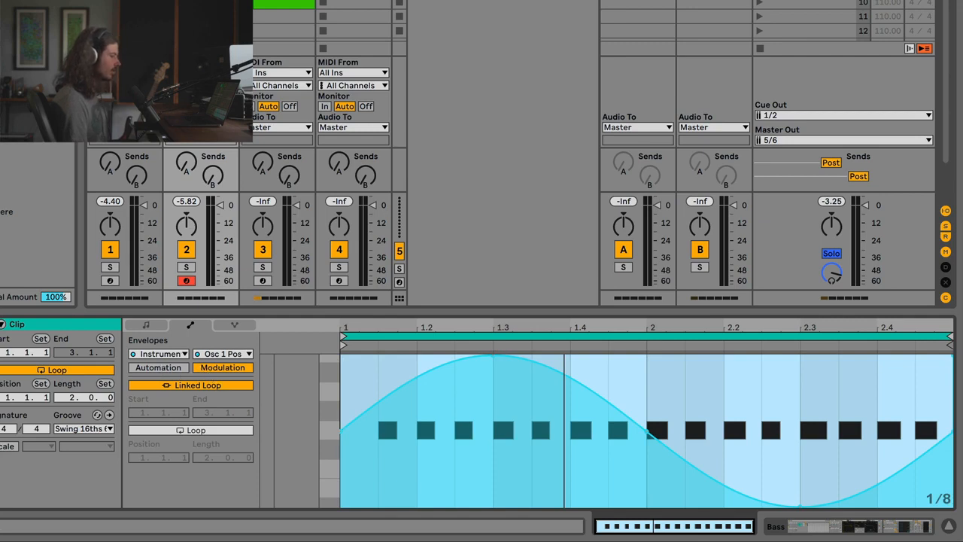
Step: Play the clip with the devices shown and raise the Osc 1 Pos macro to 100 %
key(shift+Tab)
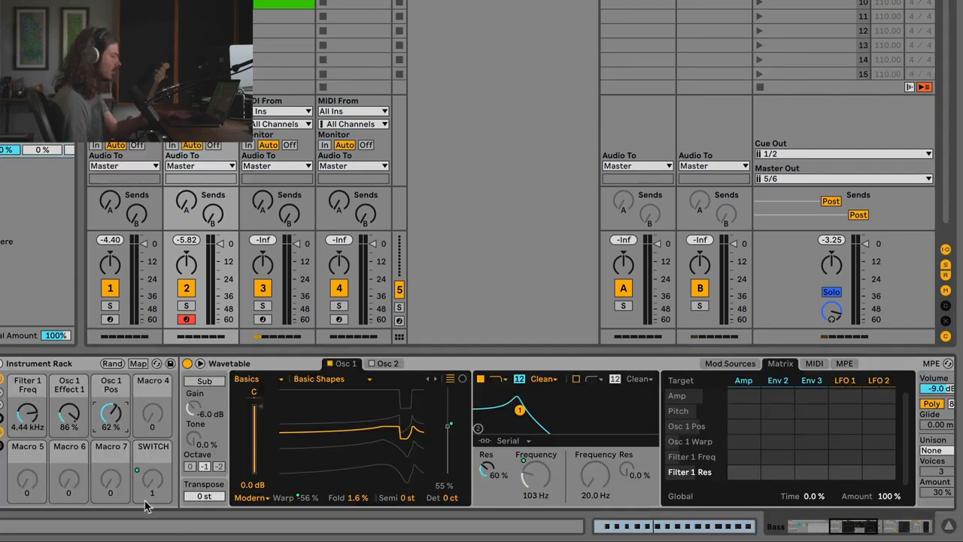
drag(113, 412, 113, 431)
key(space)
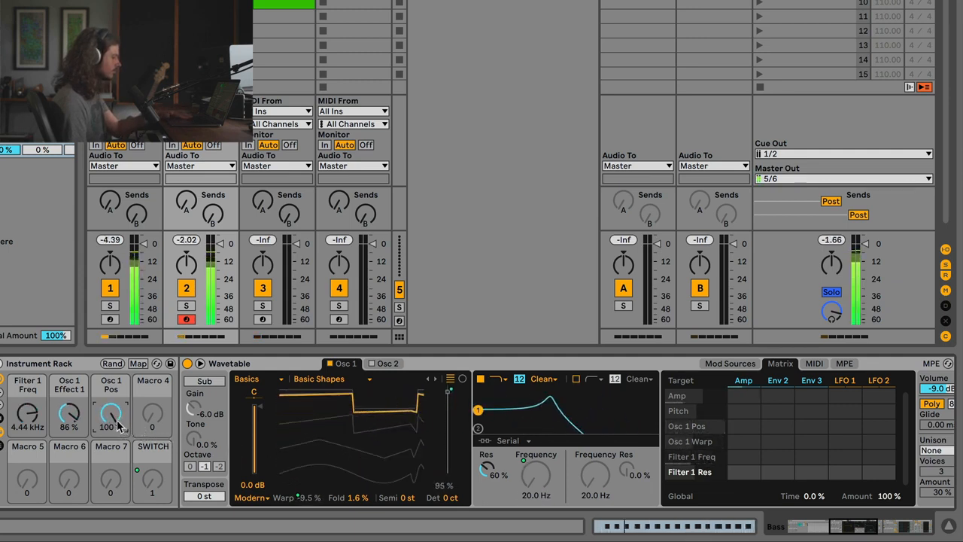
drag(112, 423, 111, 420)
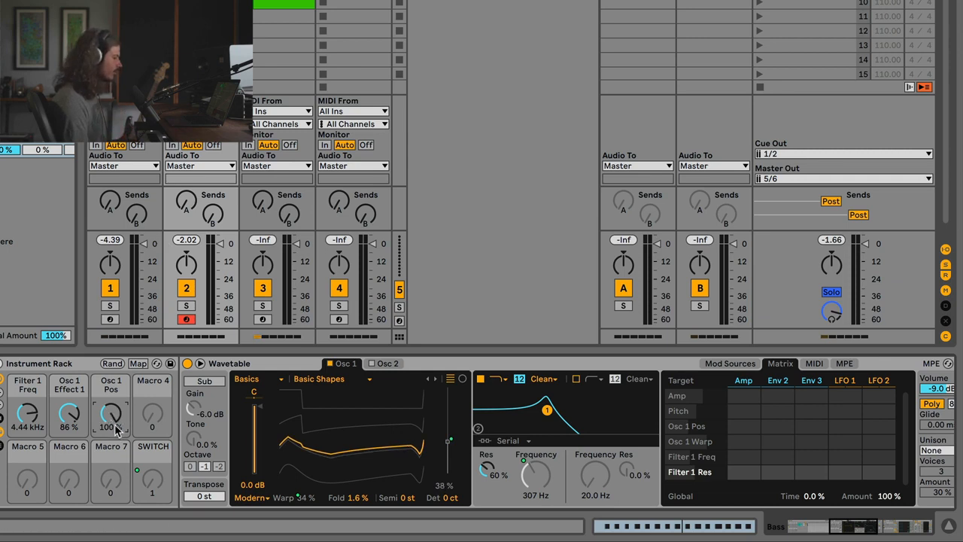
Step: Reopen the clip's Osc 1 Pos envelope and compress the whole two-bar sine upward so its lowest point sits at about half height
double_click(199, 5)
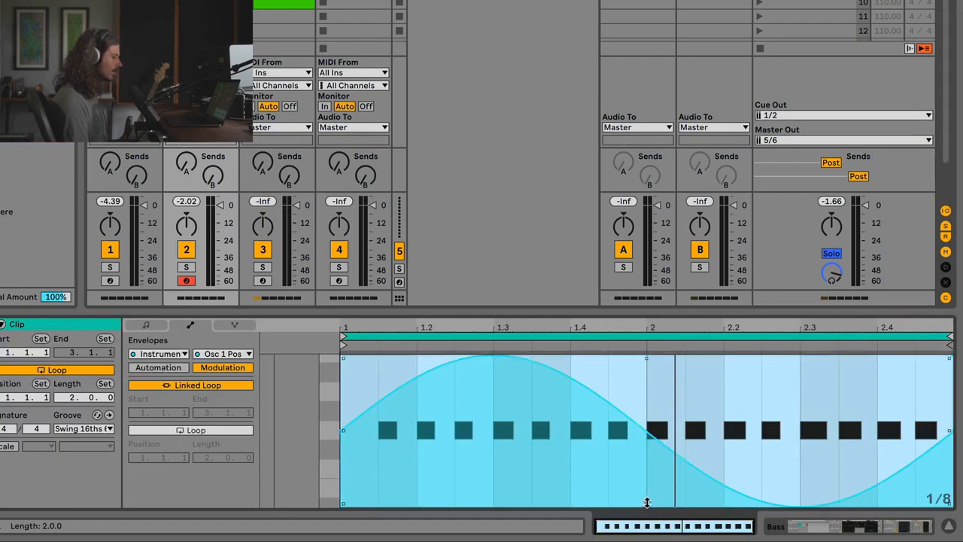
click(348, 397)
drag(349, 397, 946, 397)
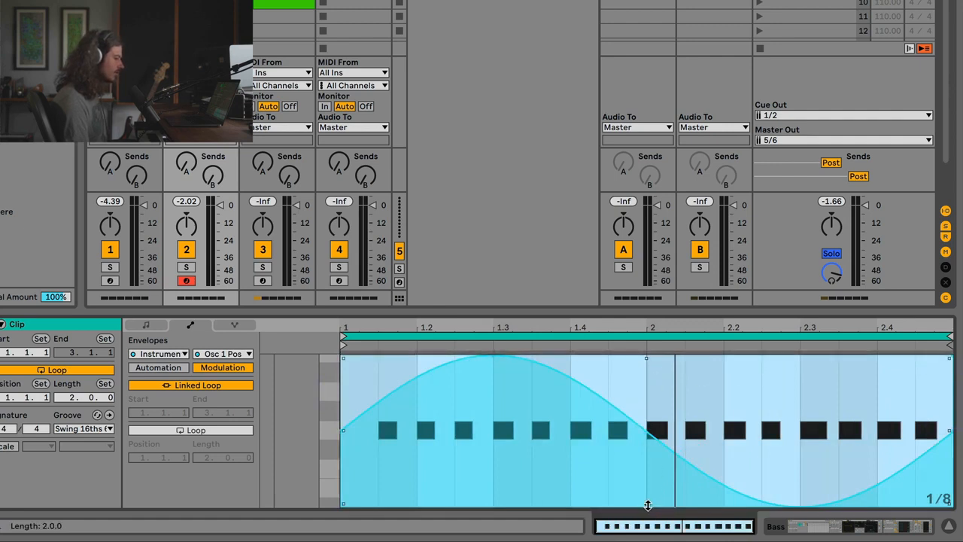
drag(647, 504, 647, 429)
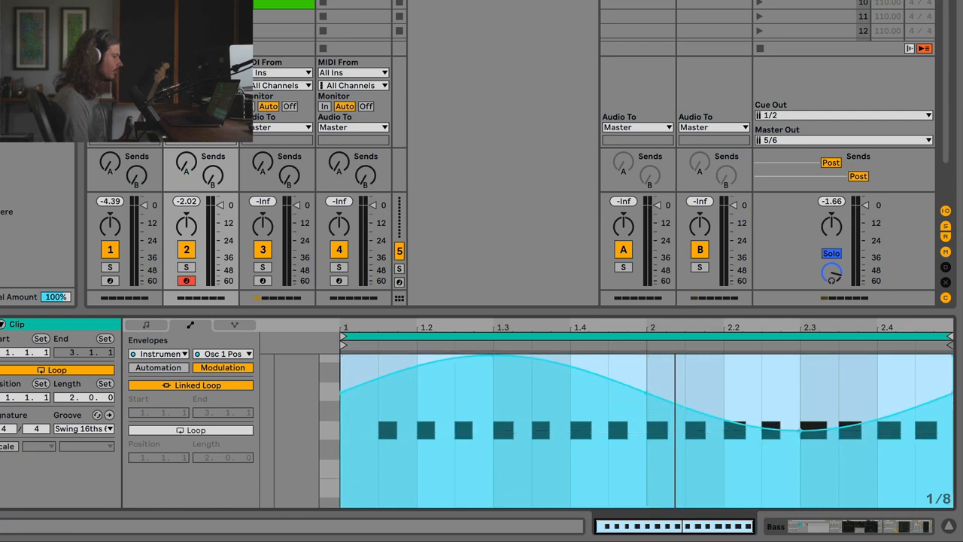
Step: Play the clip with the devices shown and lower the Osc 1 Pos macro to 74 % and on to 64 %
key(shift+Tab)
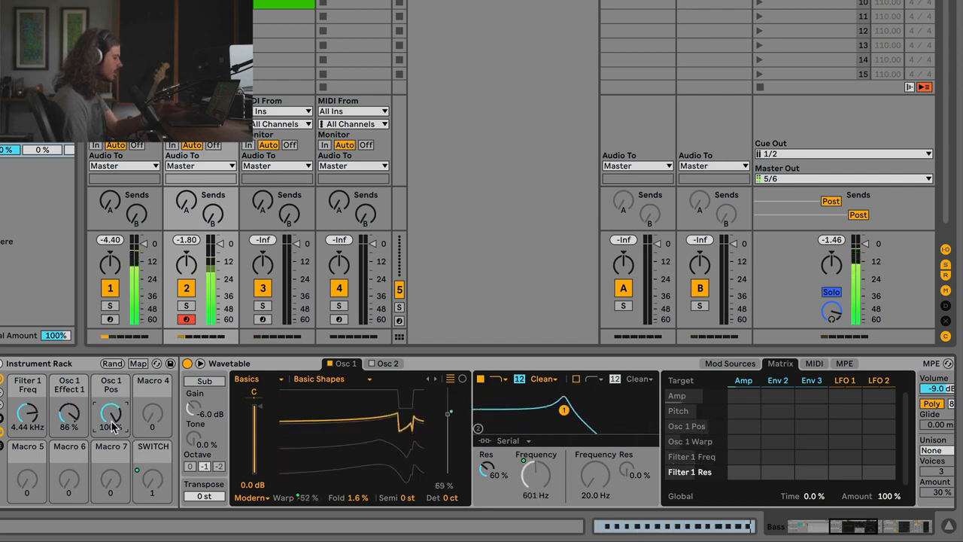
drag(111, 427, 111, 447)
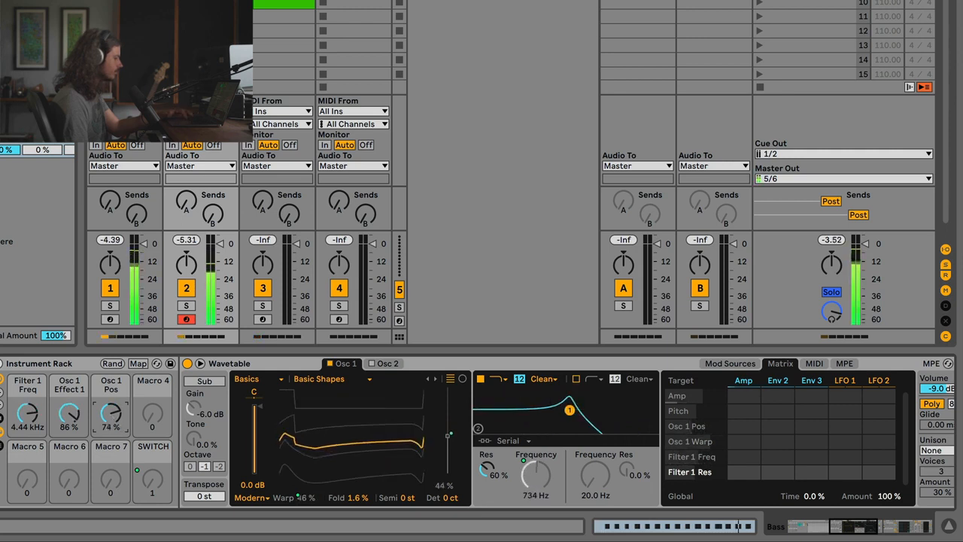
drag(113, 422, 113, 433)
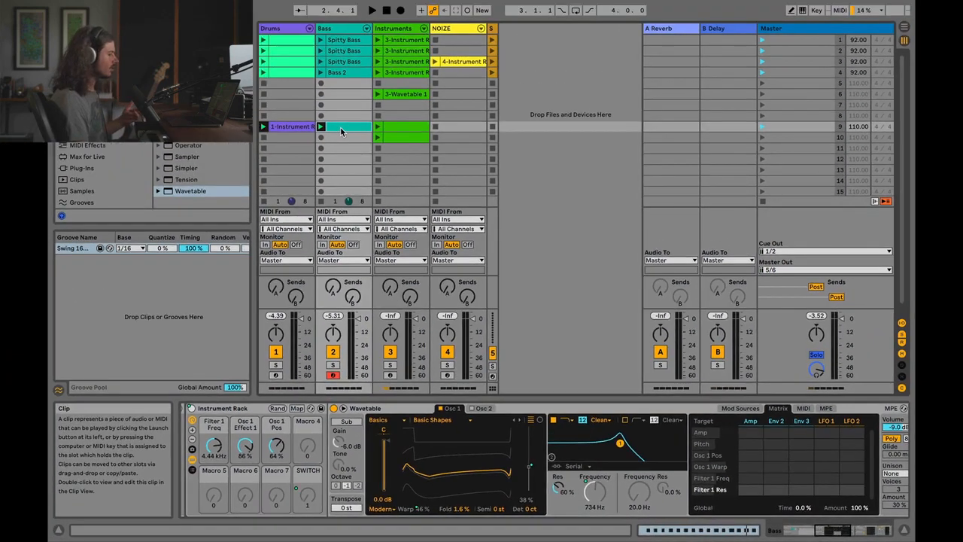
Step: Duplicate the scene 9 Bass clip into scene 10 and open the copy's Osc 1 Pos modulation envelope
key(super+d)
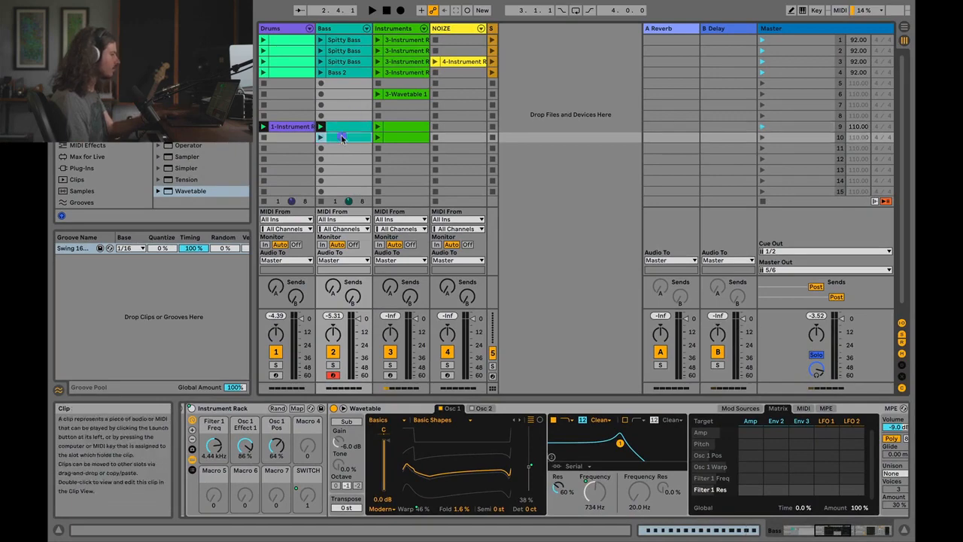
double_click(342, 133)
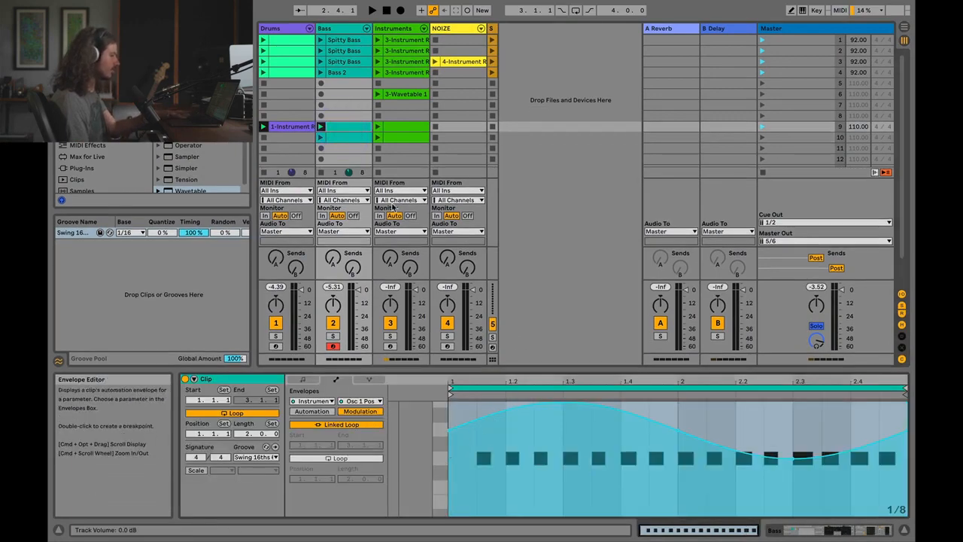
click(349, 138)
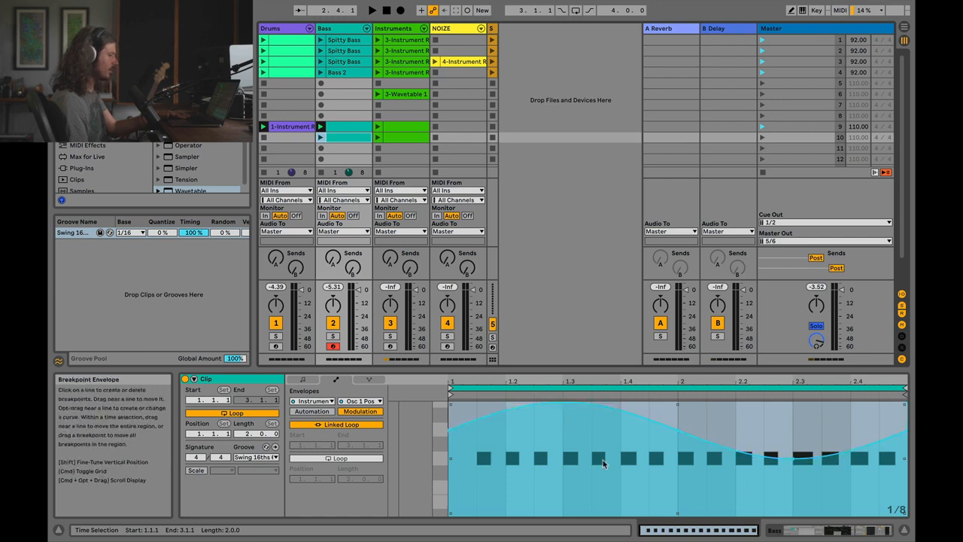
Step: Insert a triangle shape over the first beat of the copy's Osc 1 Pos envelope and repeat it on every beat to the clip's end
click(459, 461)
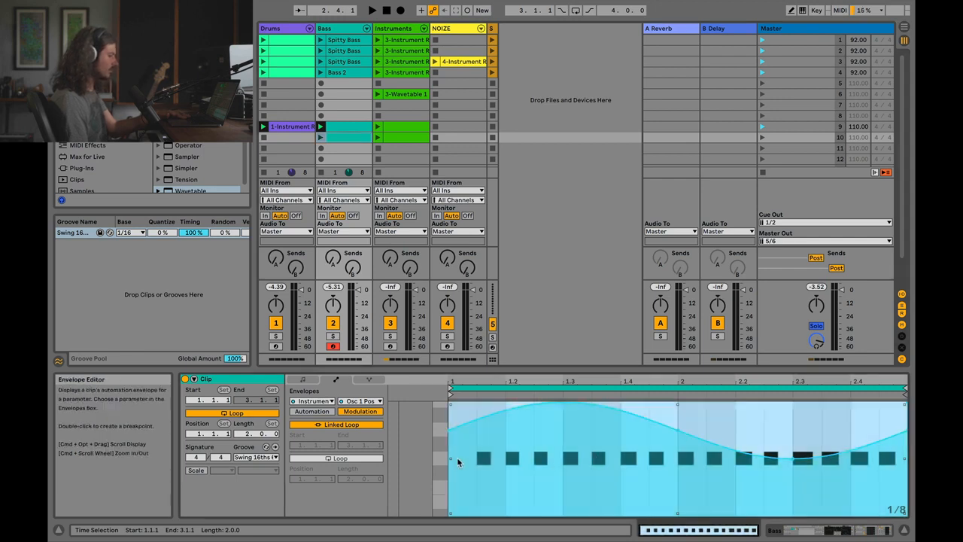
drag(458, 461, 502, 458)
right_click(479, 454)
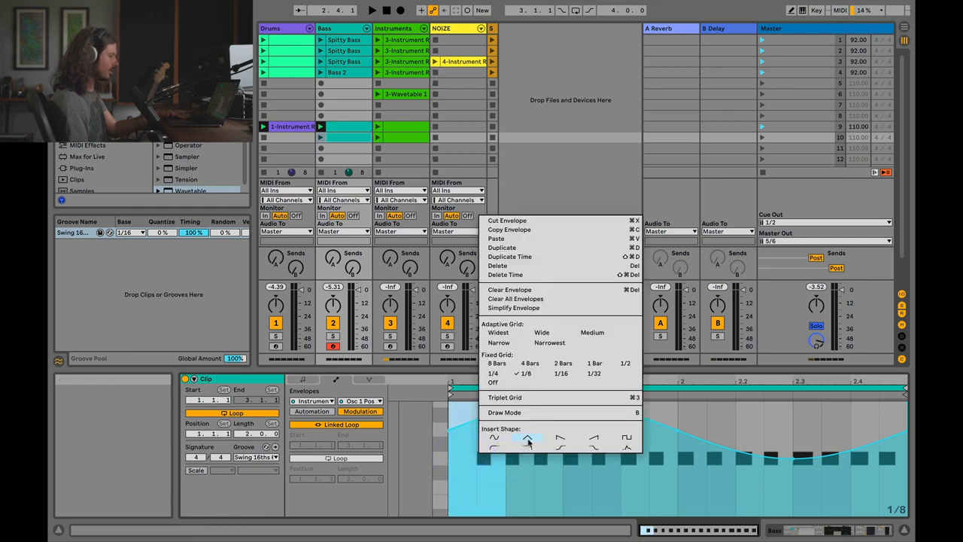
click(527, 438)
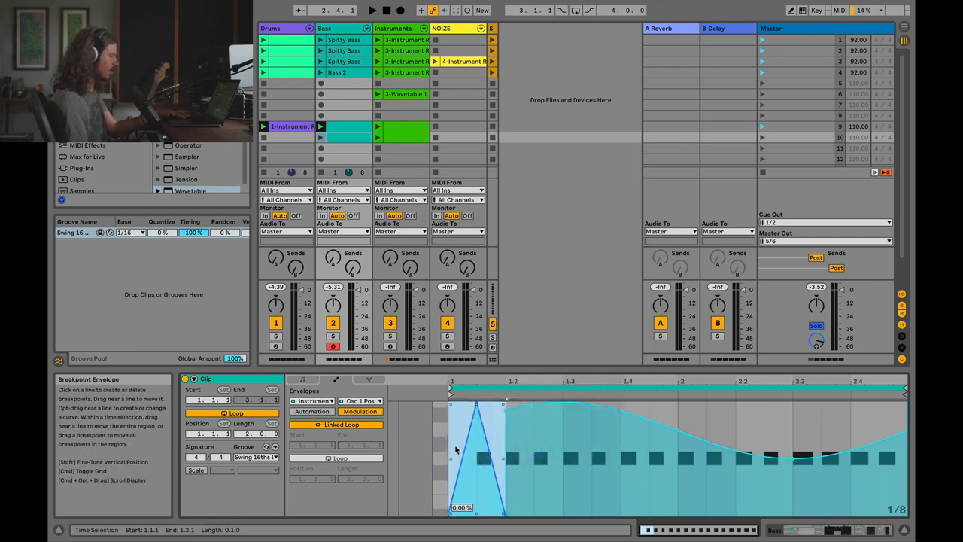
click(507, 455)
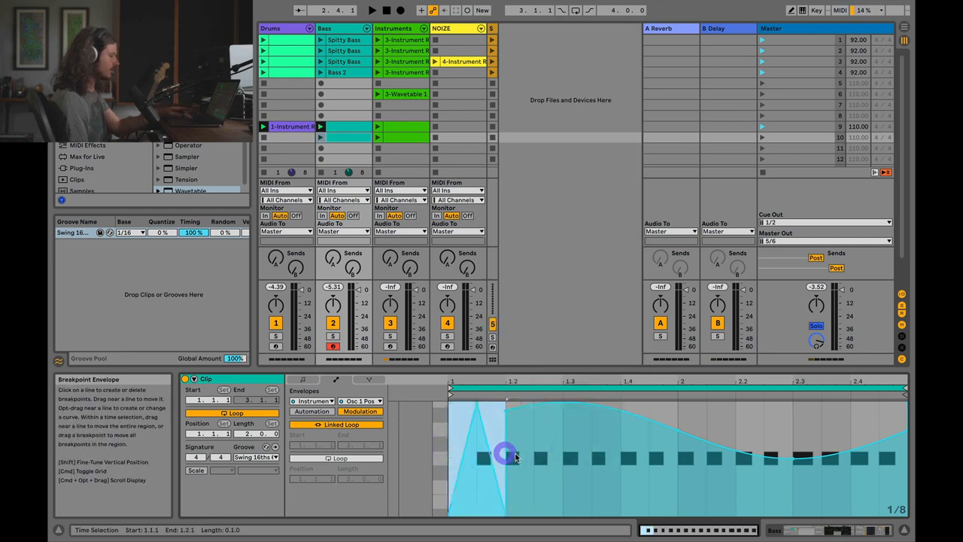
click(515, 454)
key(super+v)
drag(564, 460, 625, 466)
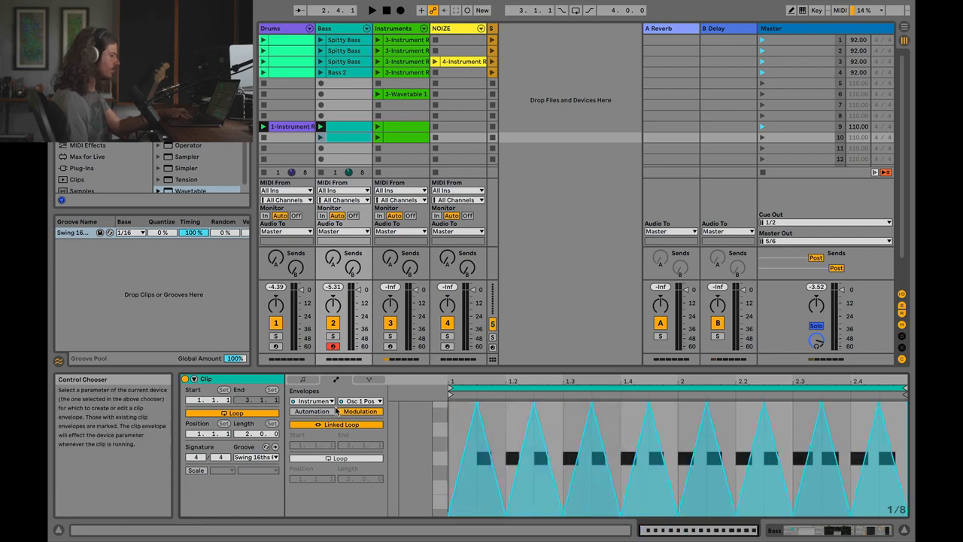
Step: Show the copied clip's Filter 1 Freq envelope and replace all two bars of it with a single sine shape
click(345, 405)
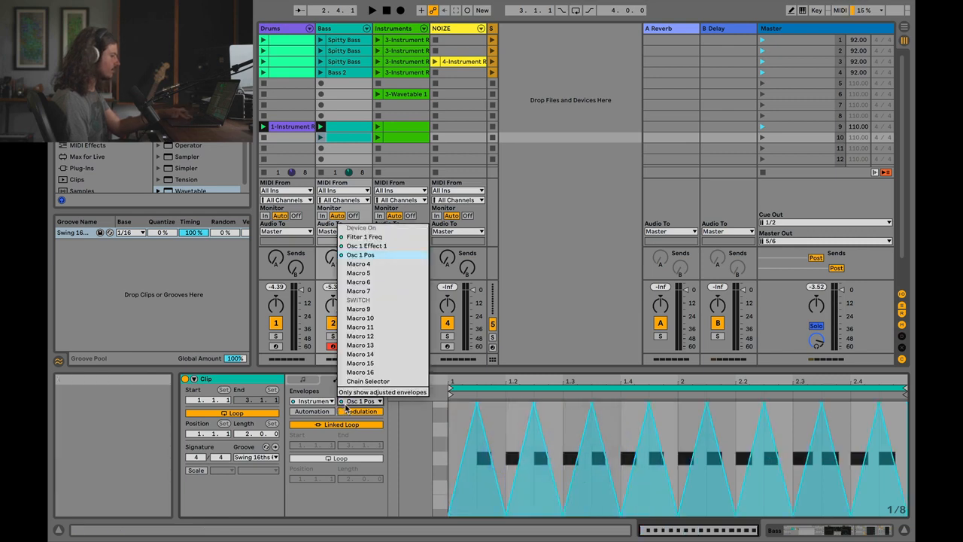
click(397, 237)
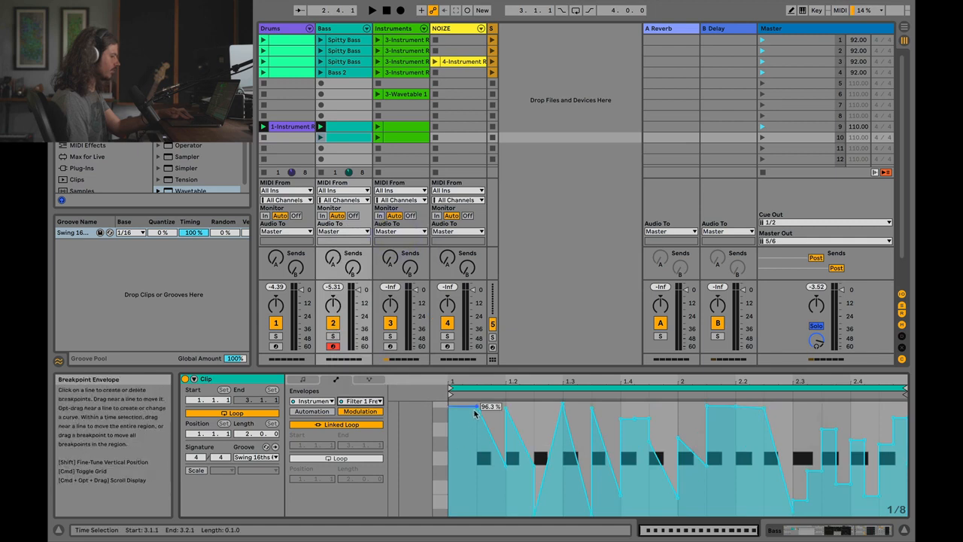
drag(456, 462, 903, 450)
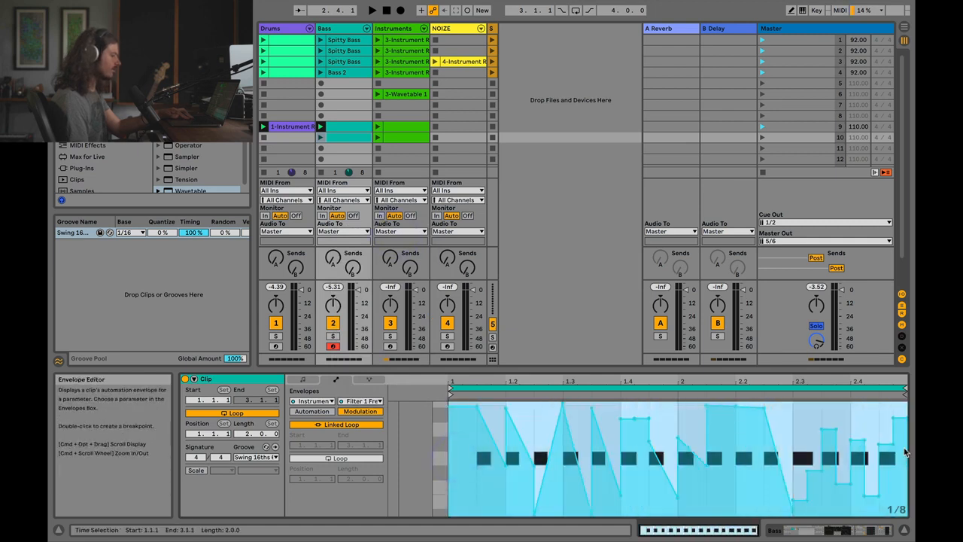
right_click(781, 440)
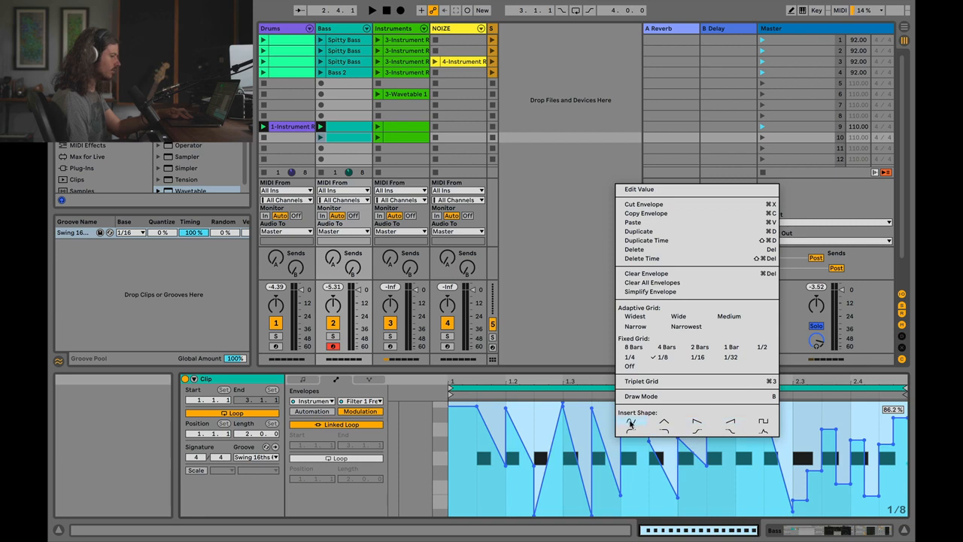
click(630, 423)
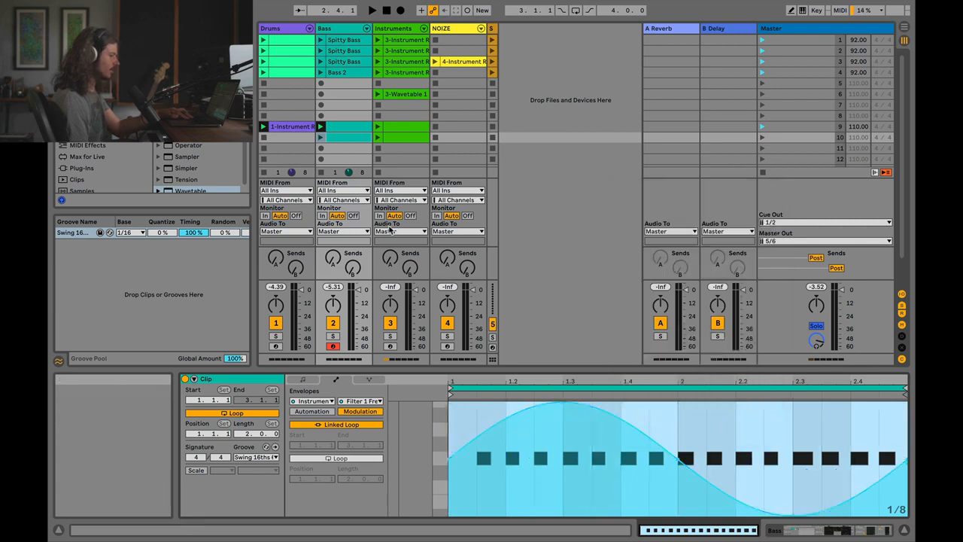
Step: Compare the Filter 1 Freq envelopes of the scene 9 and 10 Bass clips and audition both alternately with the devices shown
click(331, 138)
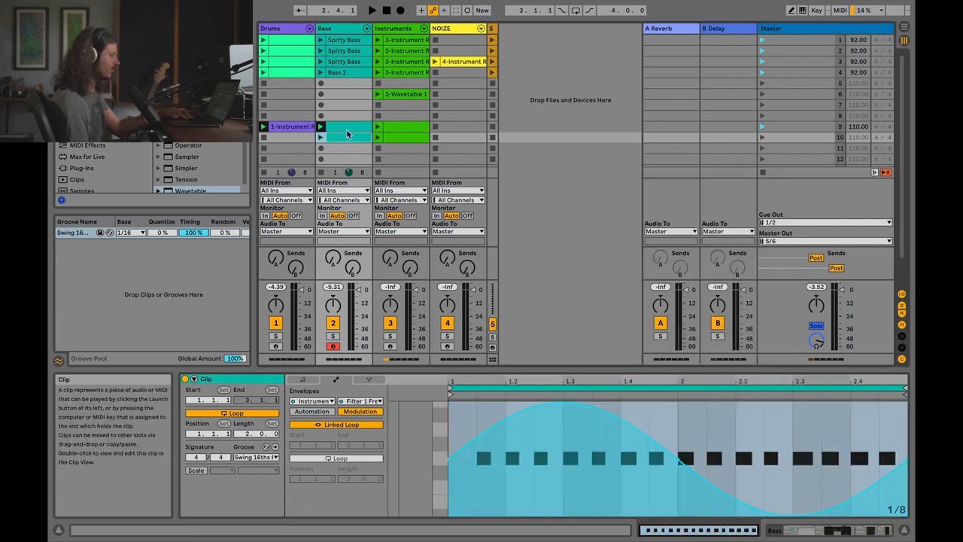
click(344, 129)
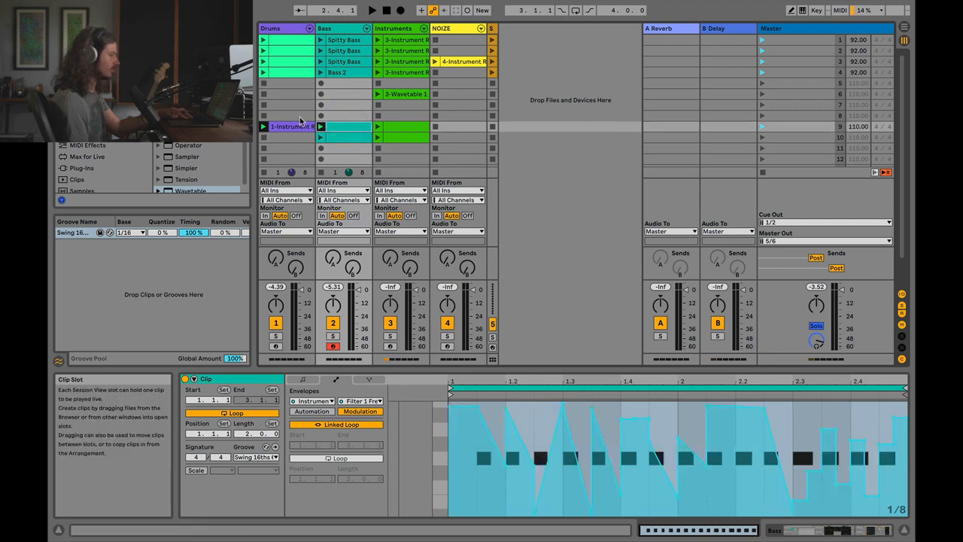
click(320, 135)
click(321, 139)
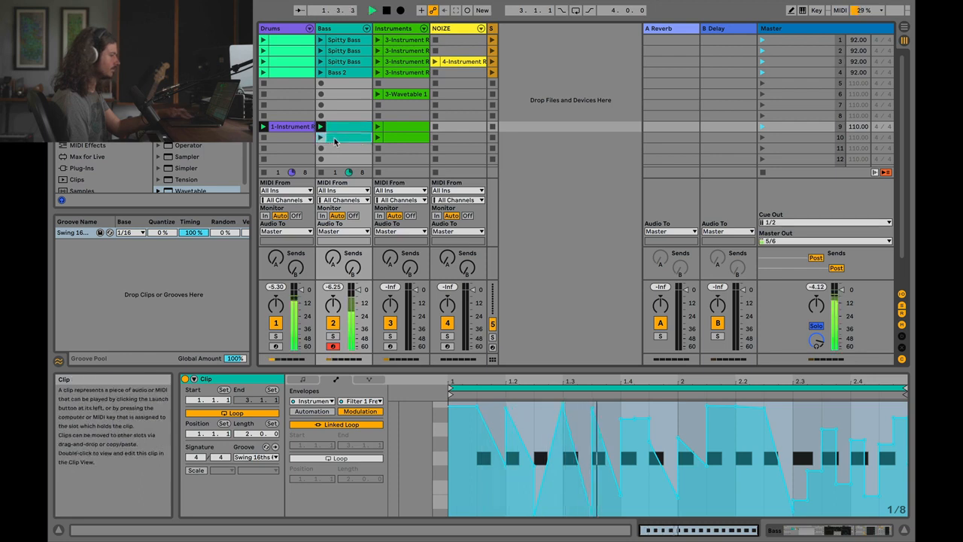
double_click(346, 28)
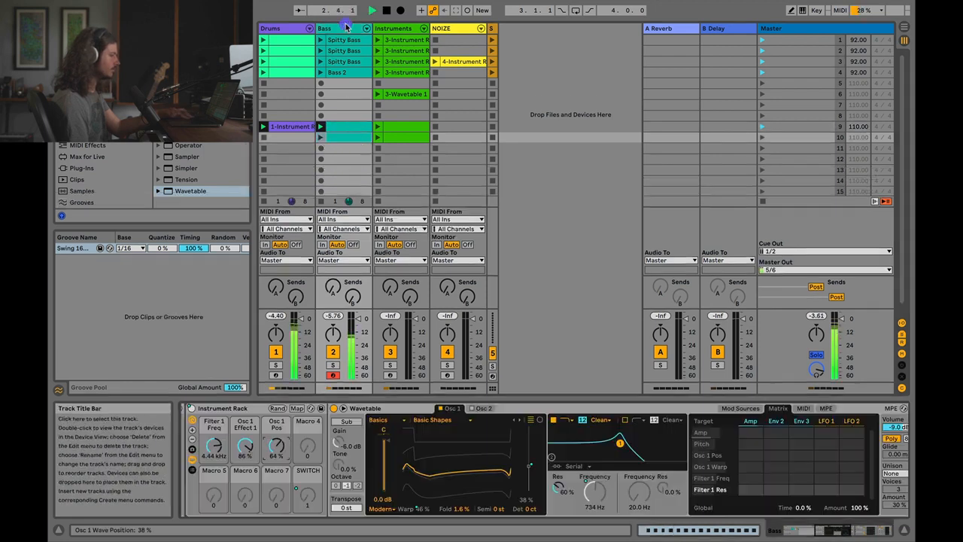
click(322, 138)
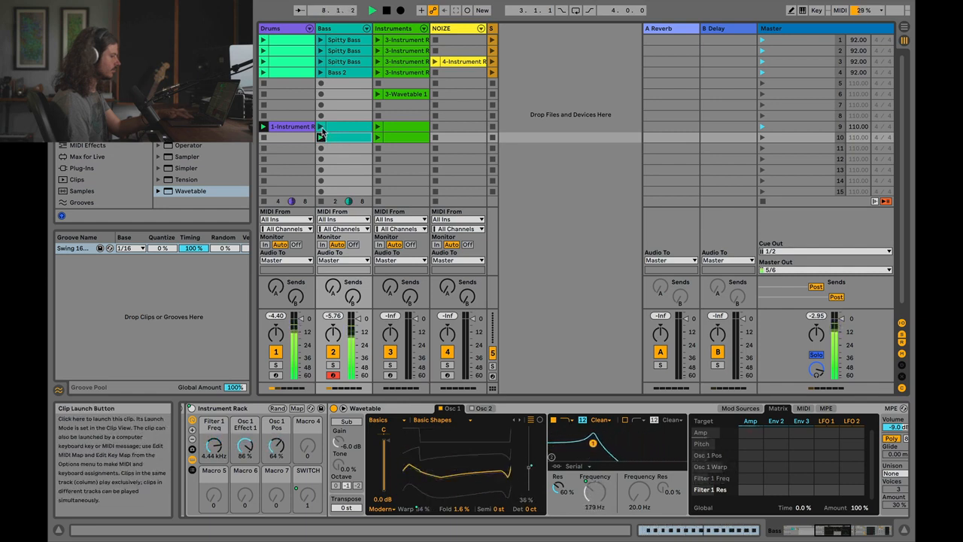
click(321, 127)
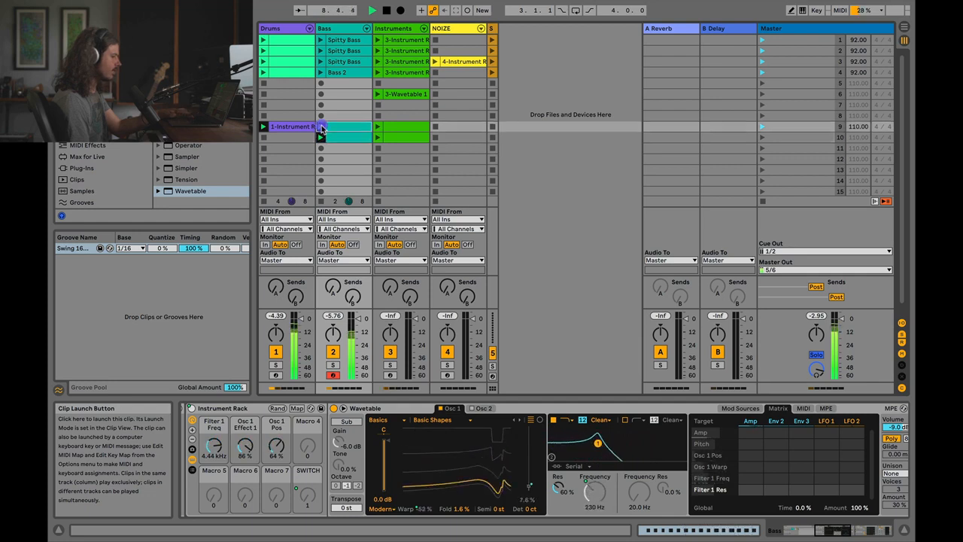
click(322, 137)
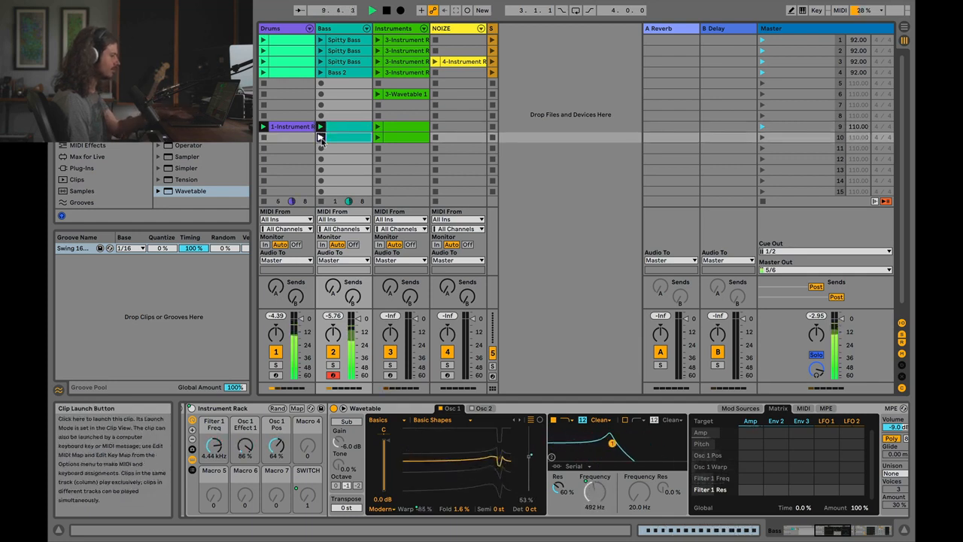
Step: Launch the scene 9 and scene 10 Bass clips alternately to compare their modulation during playback
click(321, 127)
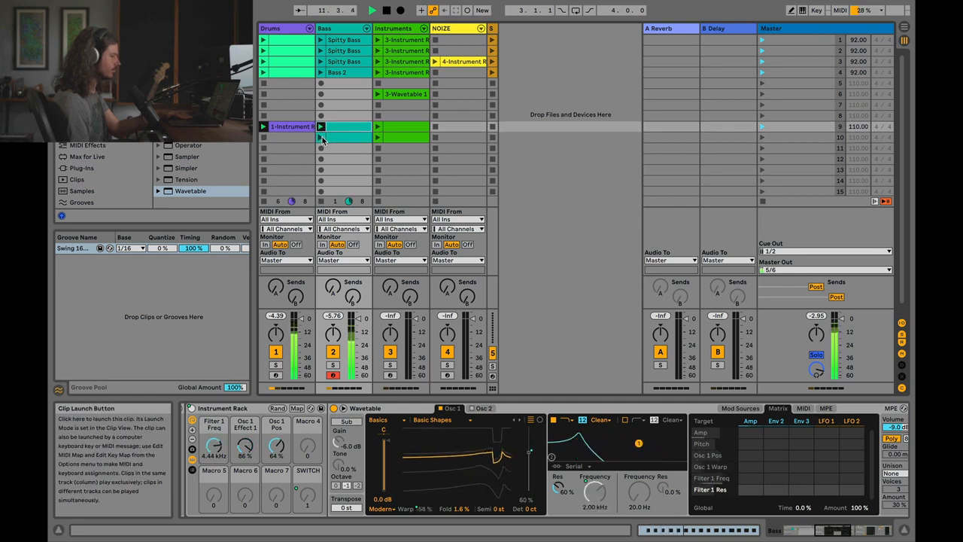
click(321, 137)
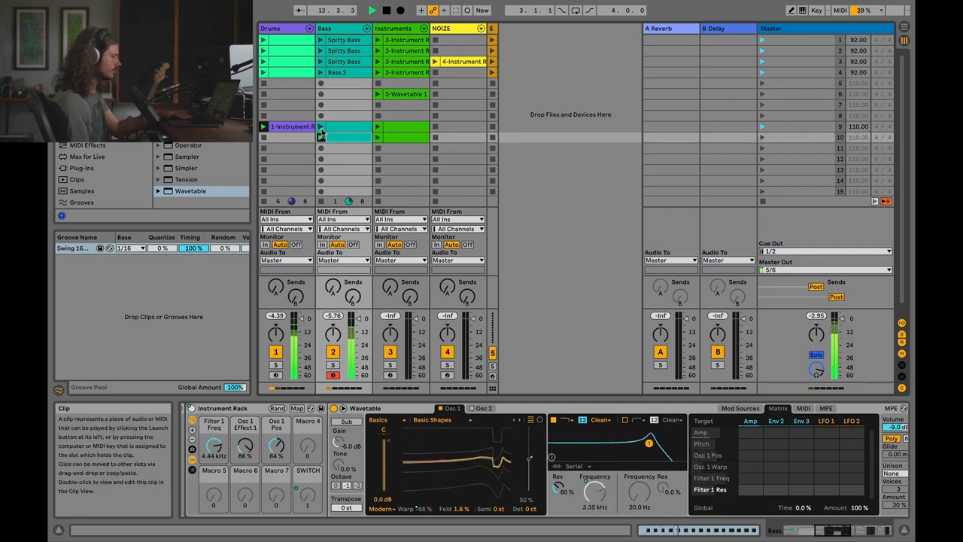
click(321, 127)
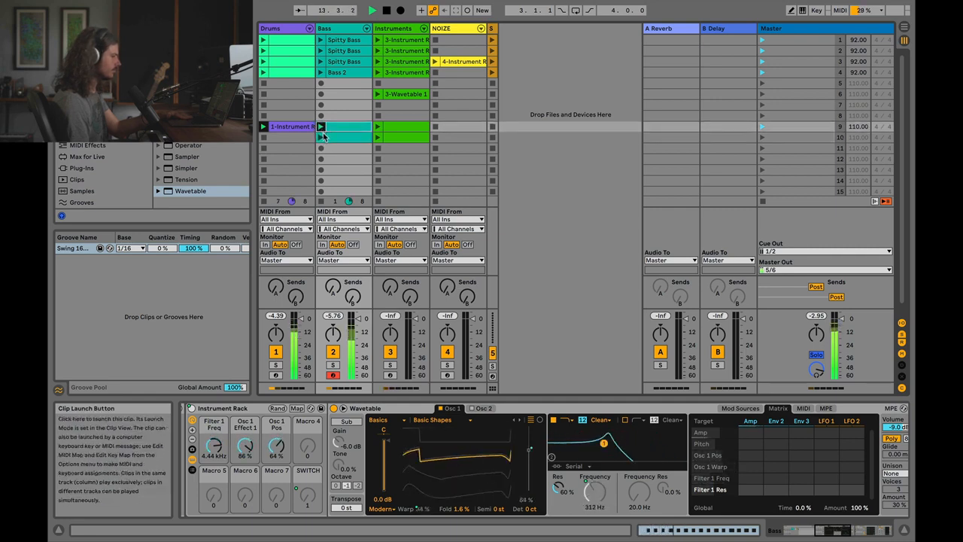
click(321, 137)
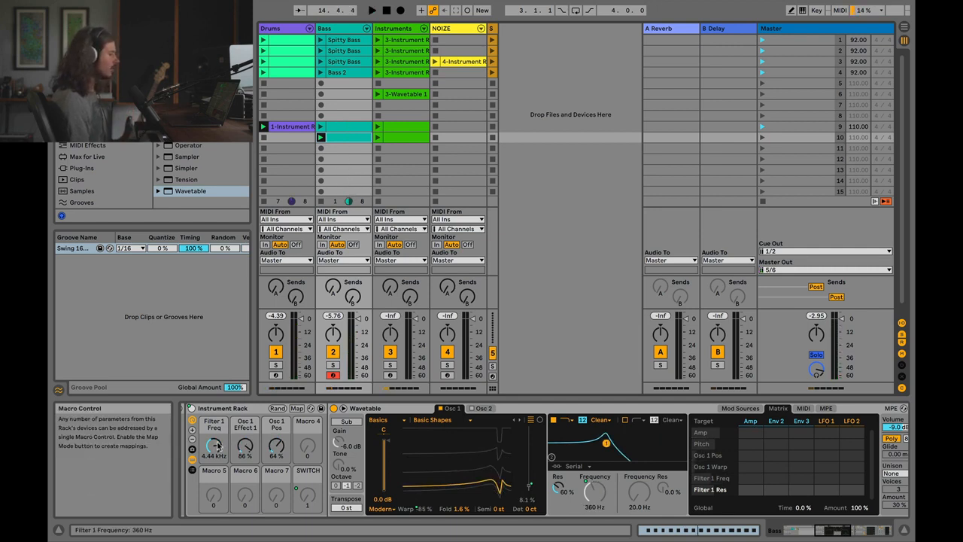
Step: Adjust the rack macros during playback, settling on Filter 1 Freq 1.66 kHz, Osc 1 Effect 1 45 % and Osc 1 Pos 52 %
mouse_move(214, 446)
mouse_down()
mouse_move(214, 474)
mouse_move(214, 449)
mouse_up()
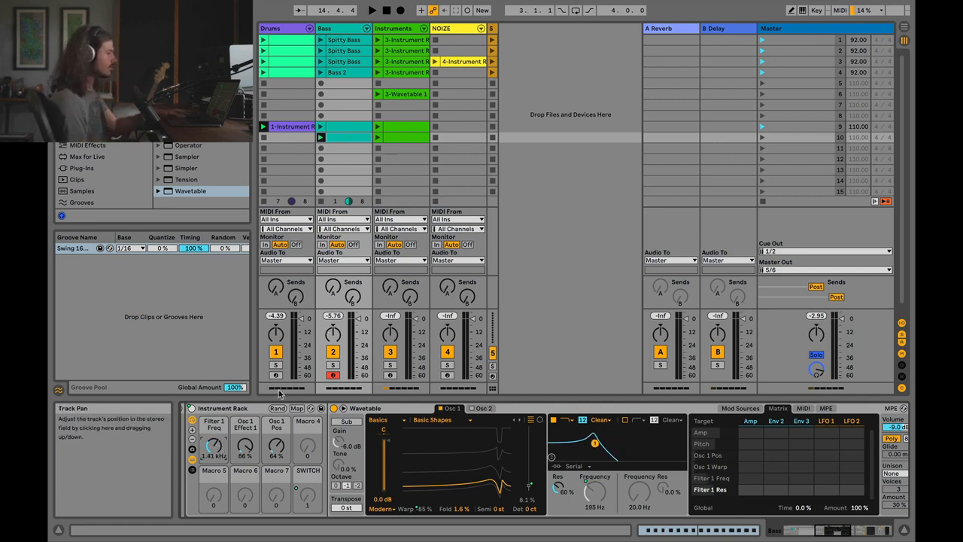
key(space)
drag(245, 445, 245, 486)
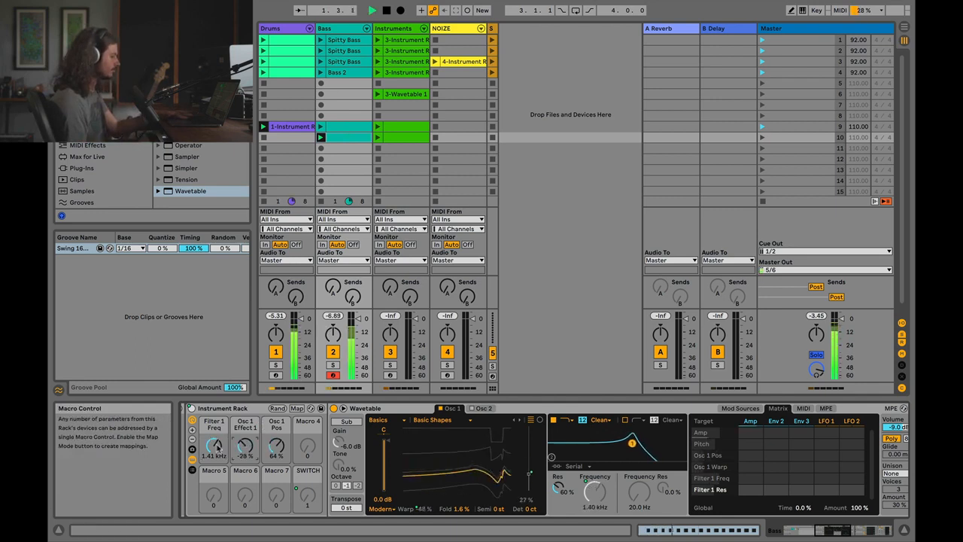
drag(214, 445, 213, 477)
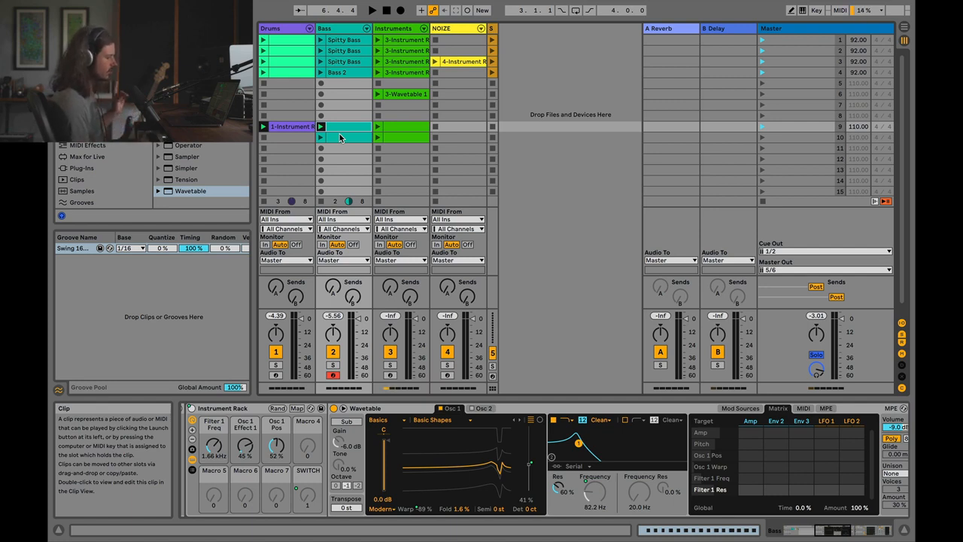
Step: Record a Session performance into the Arrangement, switching the Bass from the scene 9 clip to scene 10 and back
click(401, 14)
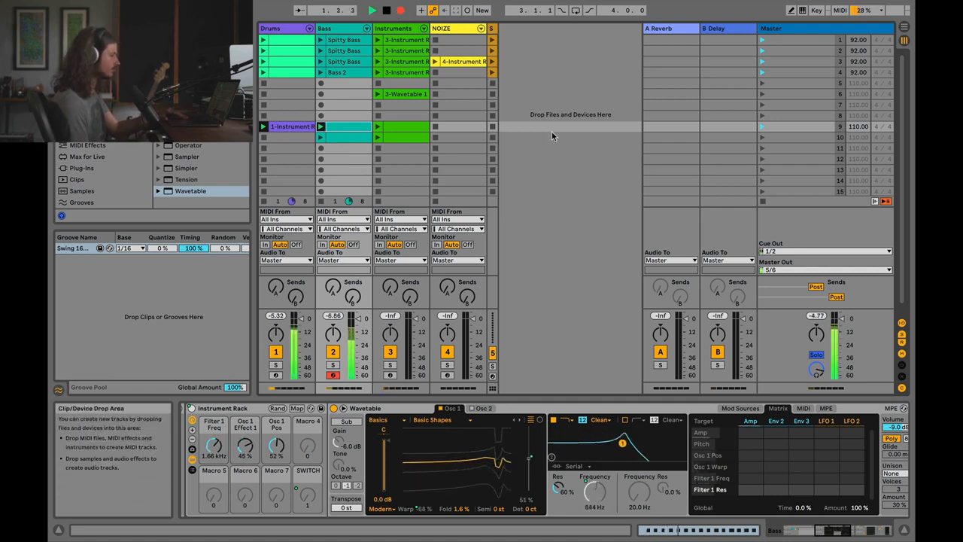
click(321, 137)
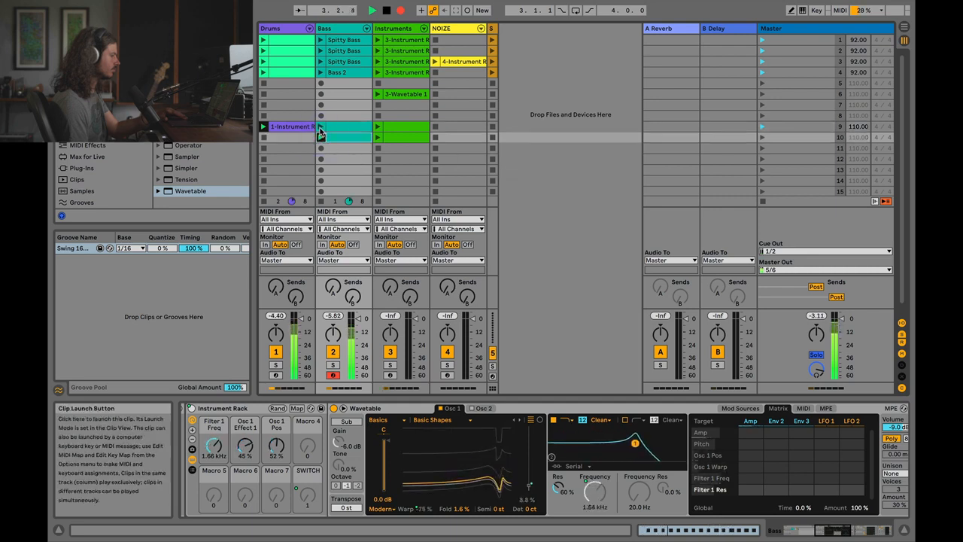
click(321, 128)
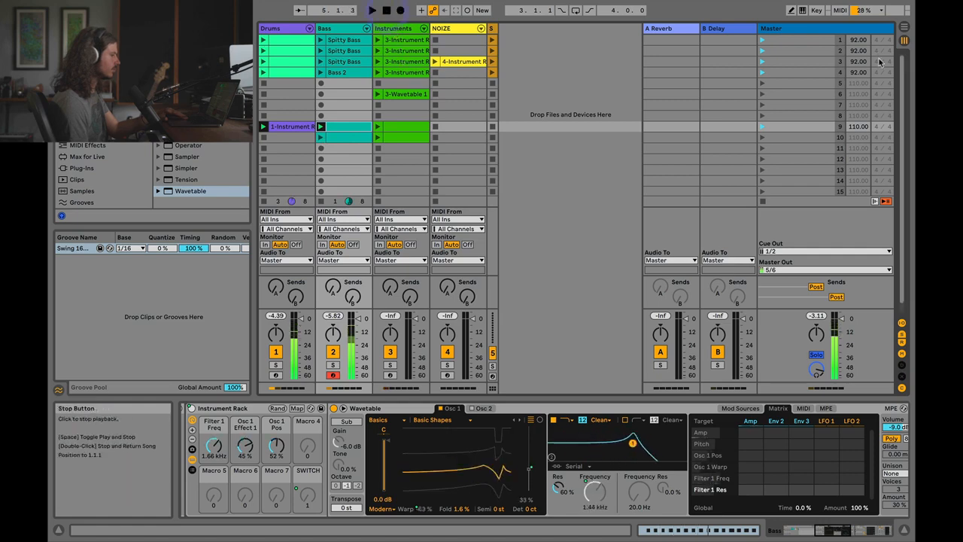
Step: Show the Arrangement, reactivate its recorded clips and place the loop brace over the first four bars
click(903, 28)
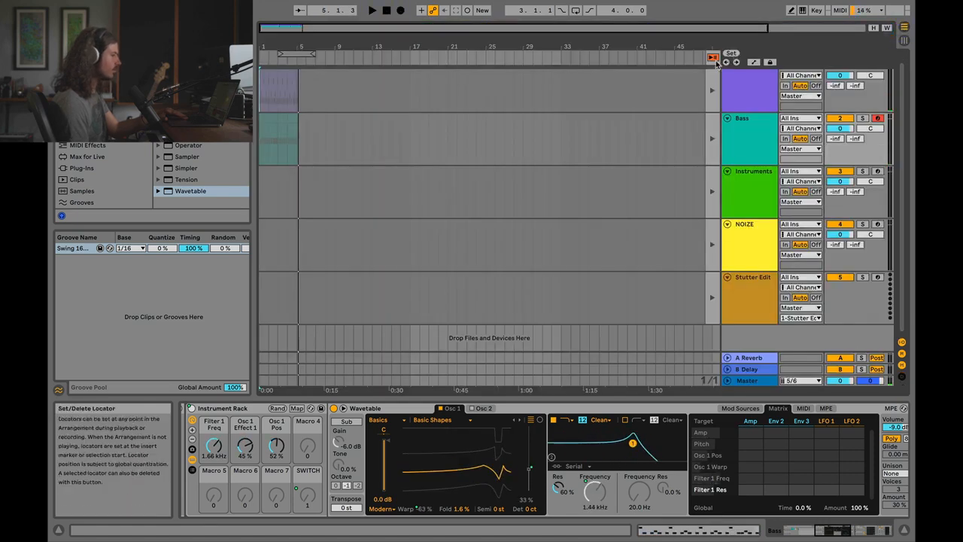
drag(296, 54, 340, 53)
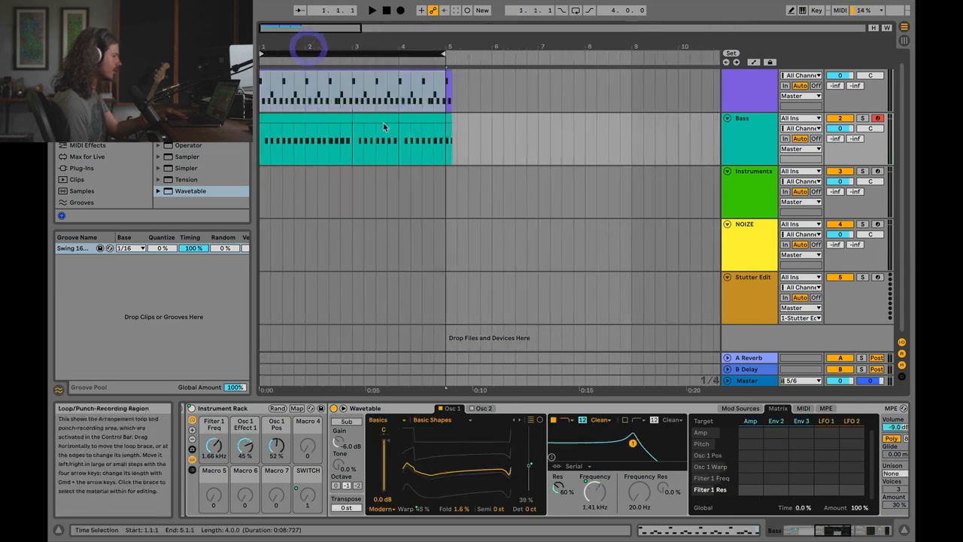
scroll(748, 129, up, 1)
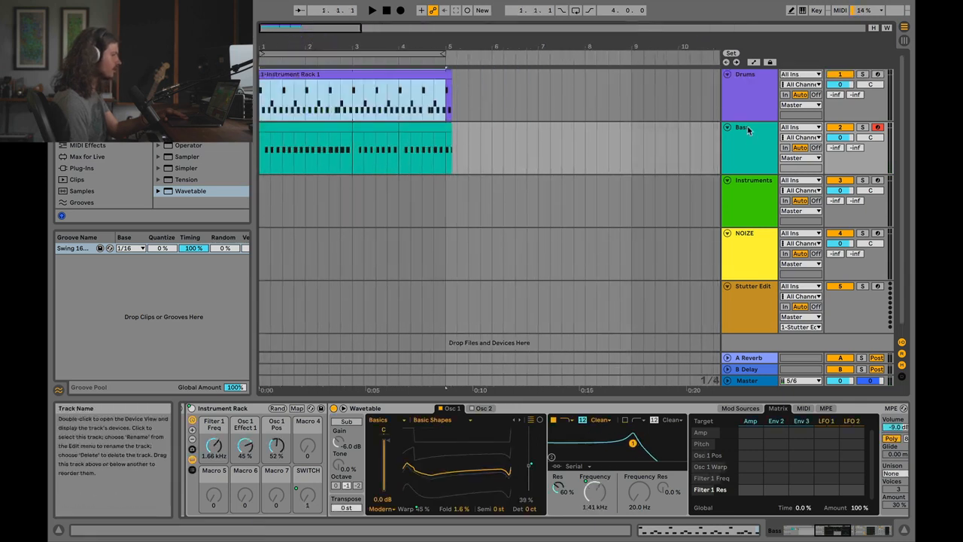
Step: Show the Arrangement's automation lanes and open the first recorded Bass clip's Osc 1 Pos modulation envelope
click(753, 63)
click(752, 62)
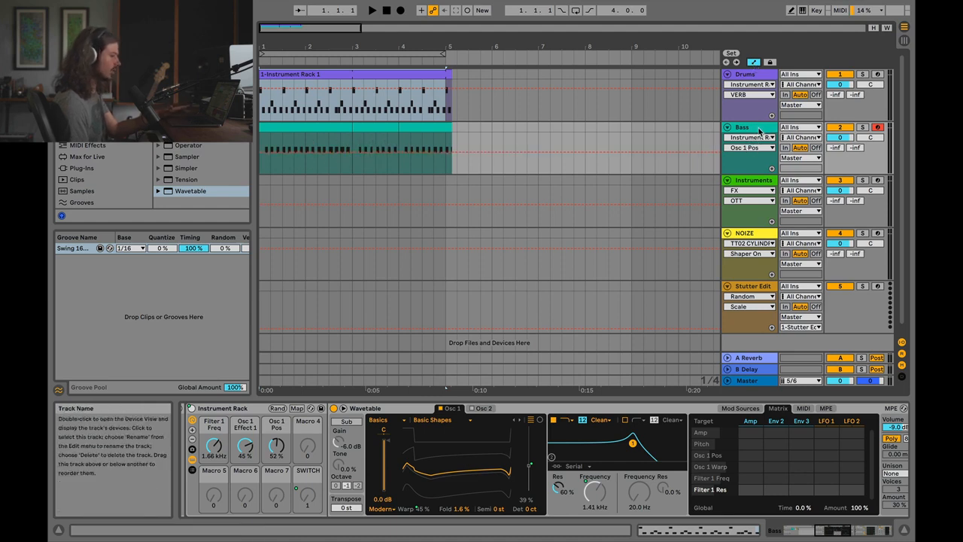
click(435, 128)
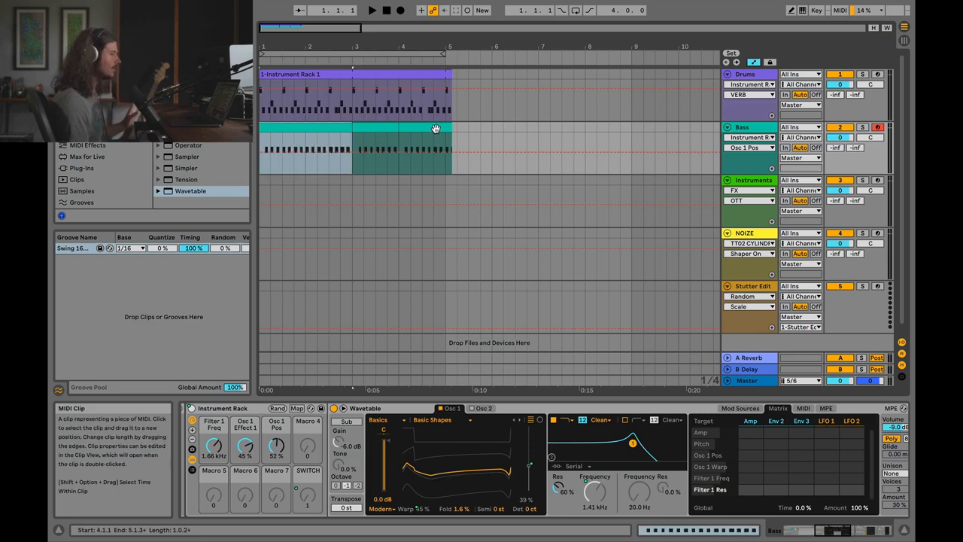
click(317, 131)
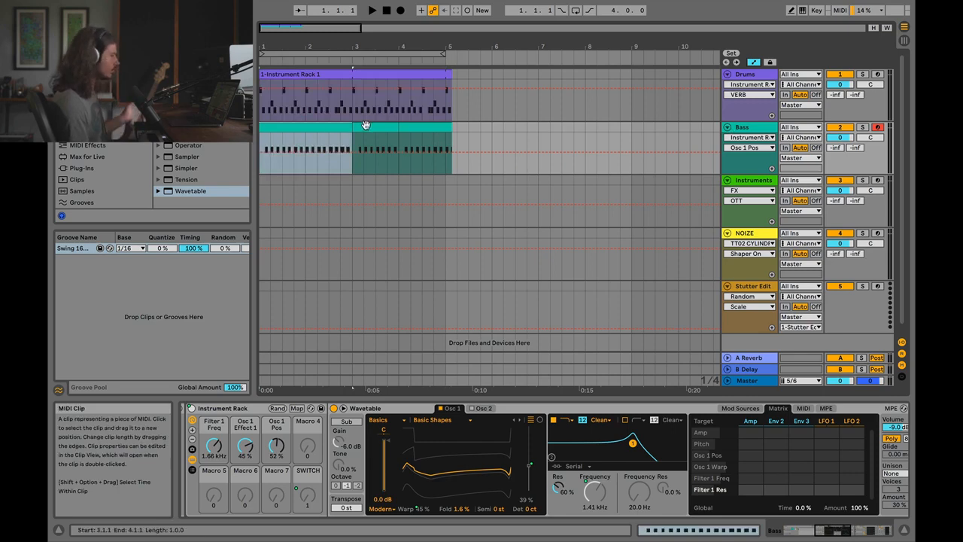
key(Tab)
key(Tab)
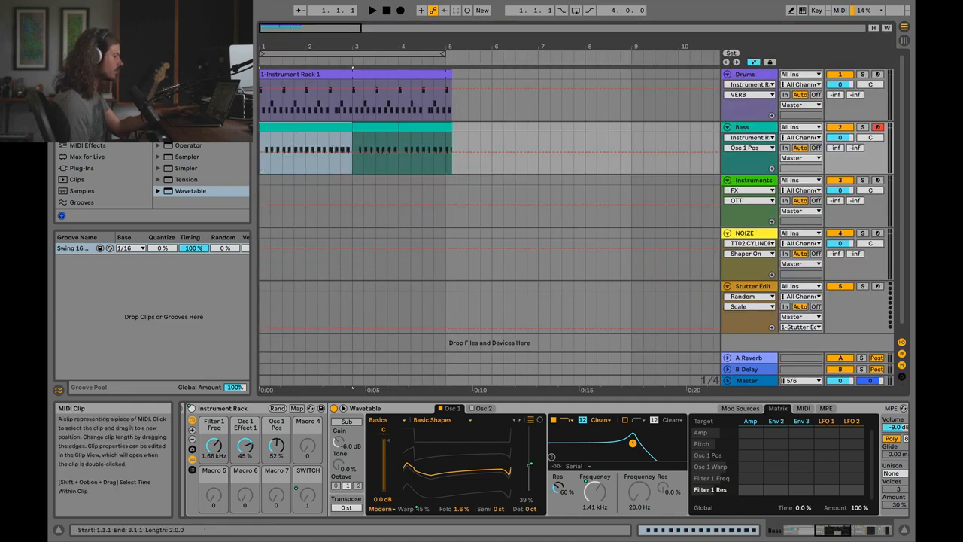
key(shift+Tab)
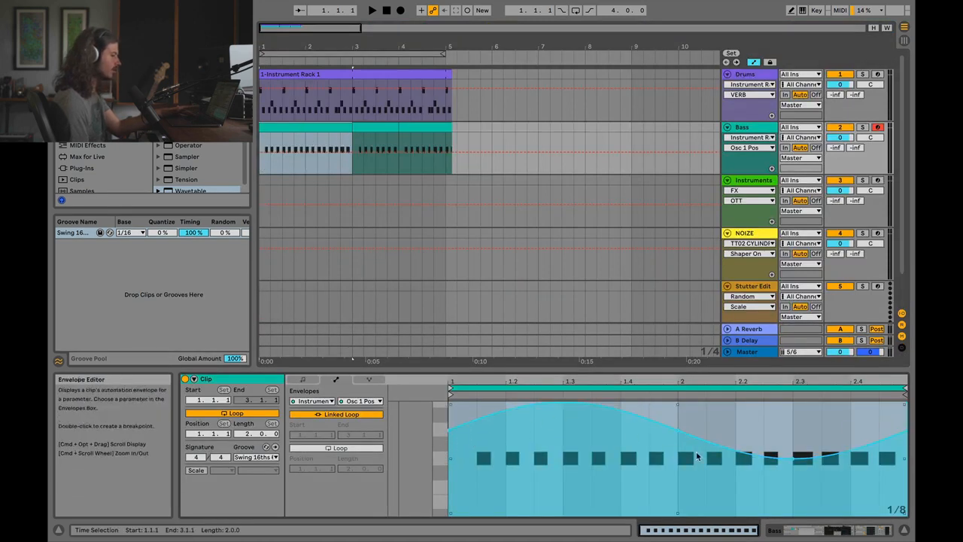
Step: Compare the Osc 1 Pos modulation envelopes of the three recorded Bass clips, ending on the first one
click(370, 126)
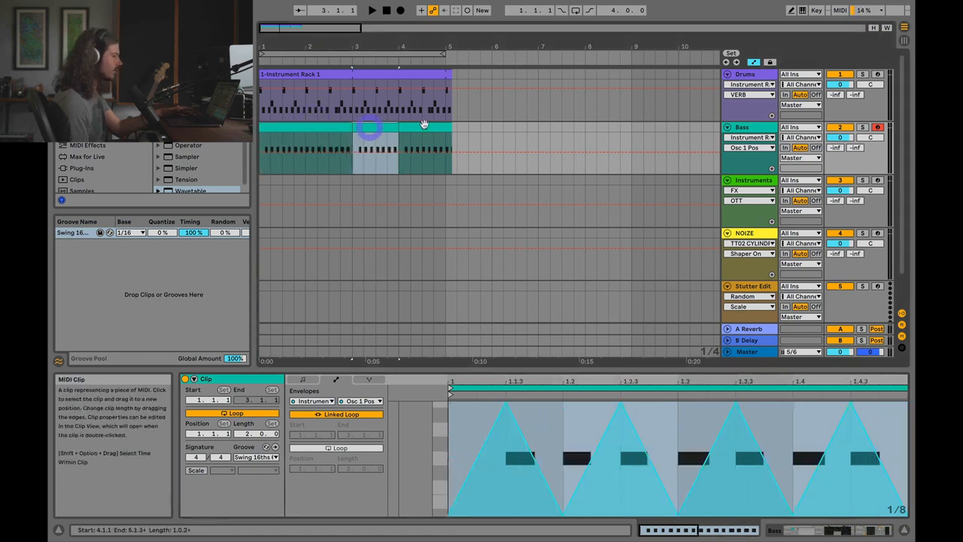
click(424, 126)
click(371, 124)
click(307, 124)
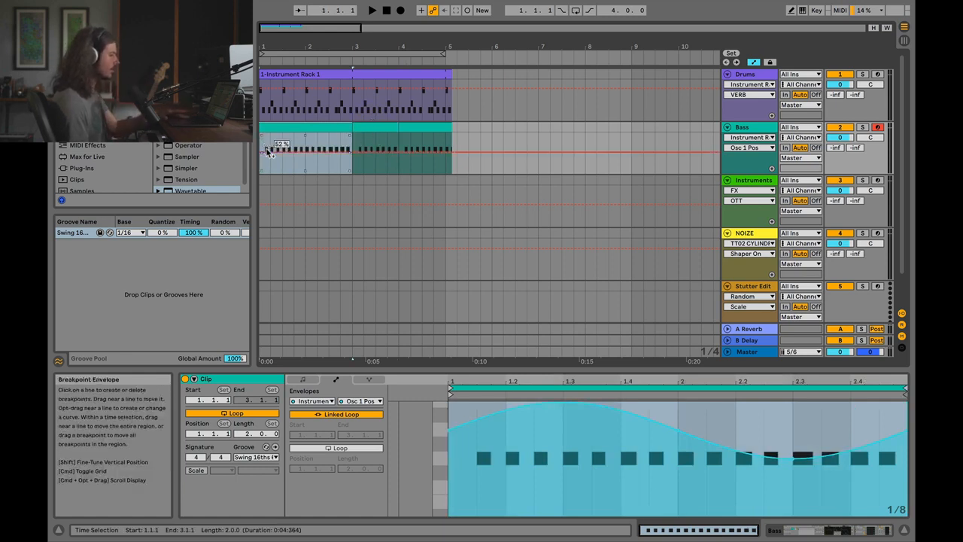
Step: Draw alternating high and low Osc 1 Pos automation steps on the Bass track across the first two bars
click(746, 148)
click(746, 149)
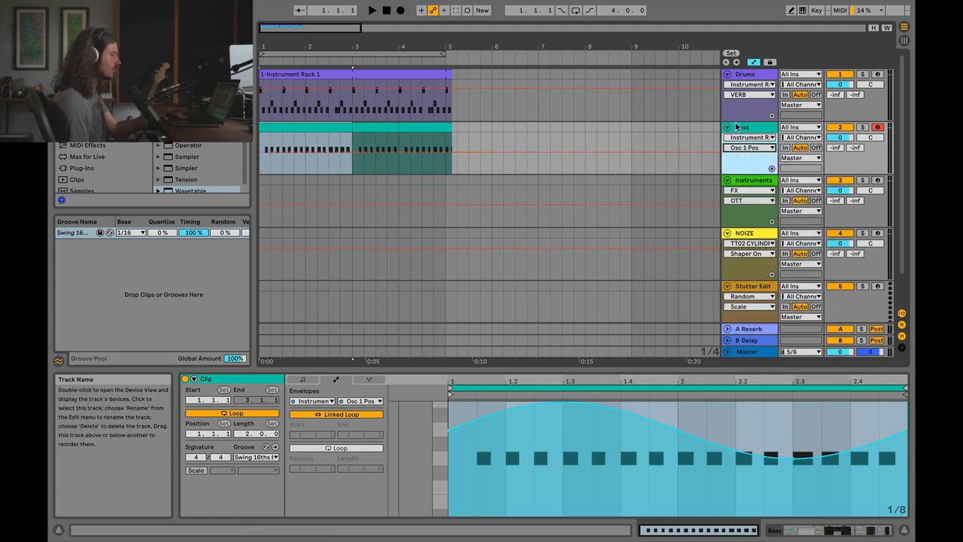
key(b)
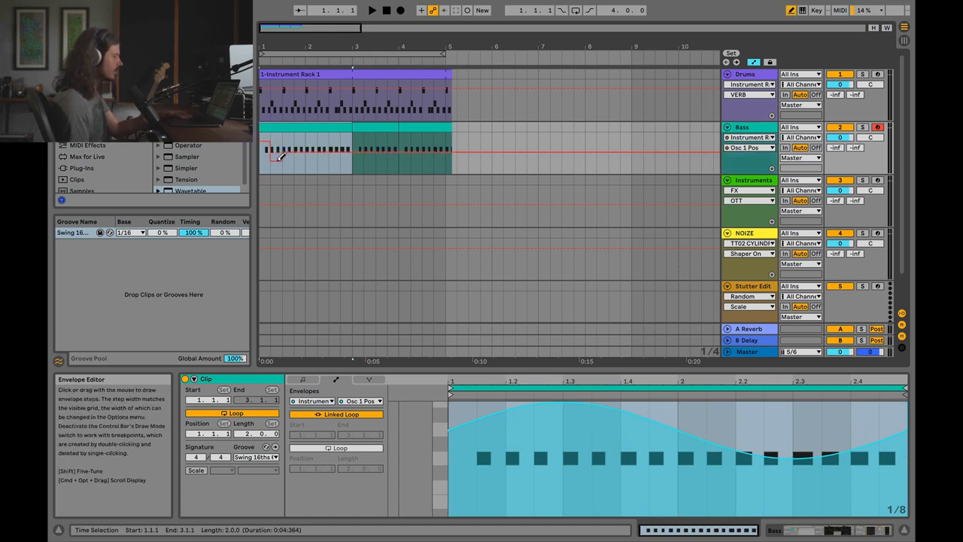
drag(307, 142, 314, 138)
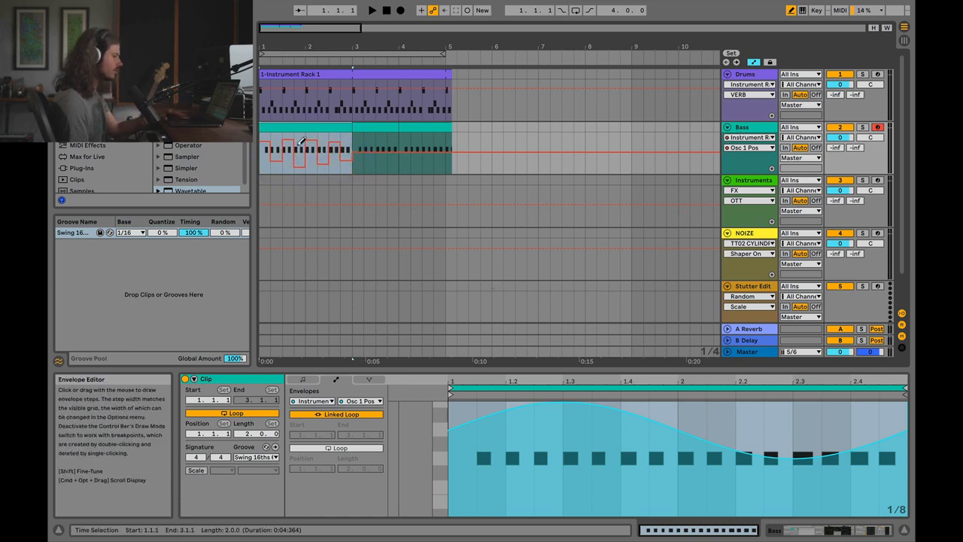
Step: Audition the automation, loop only the first two bars with looping enabled, and show the Bass track's devices
key(space)
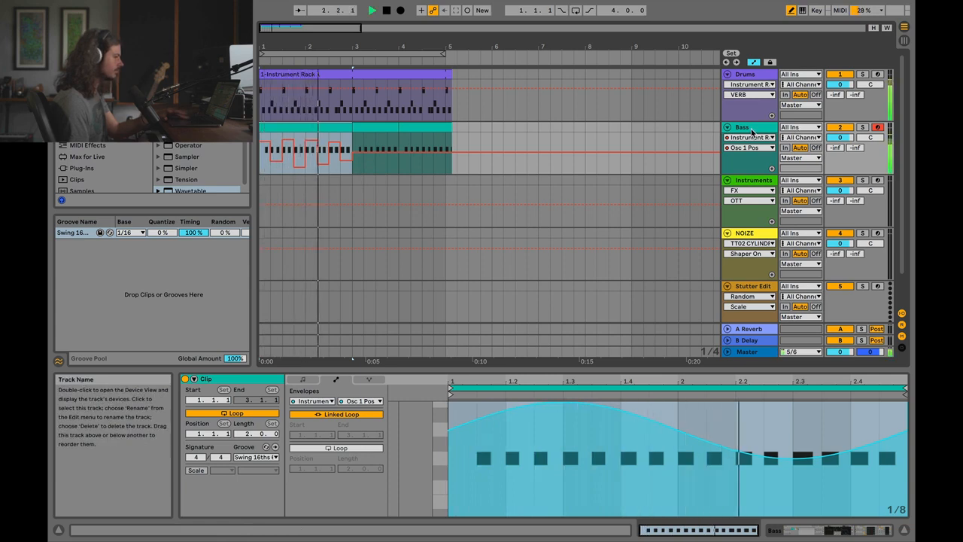
key(space)
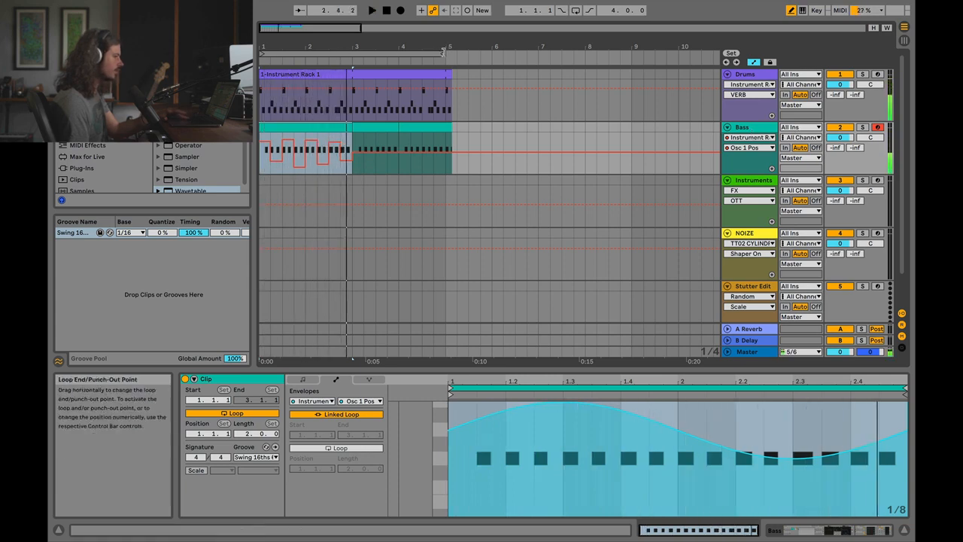
drag(446, 53, 351, 50)
click(576, 10)
key(space)
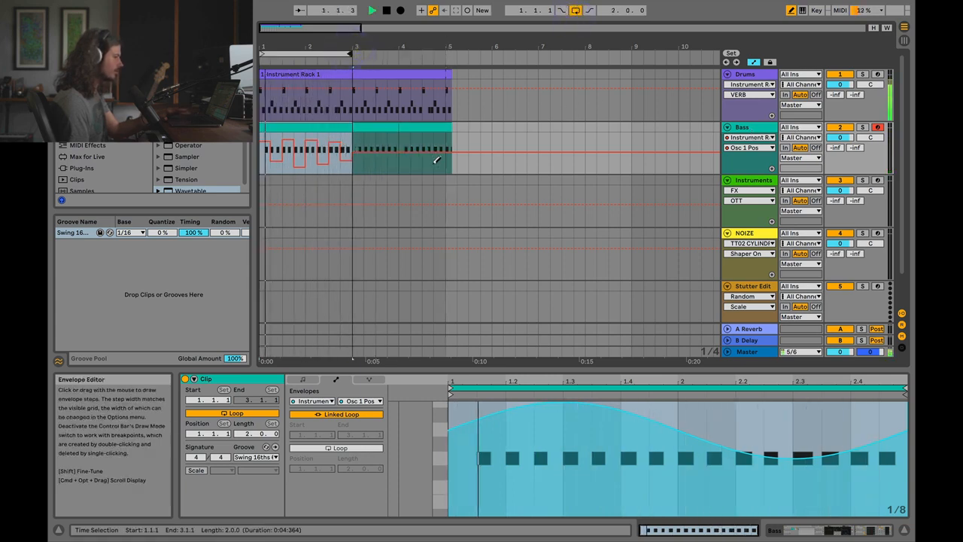
click(753, 131)
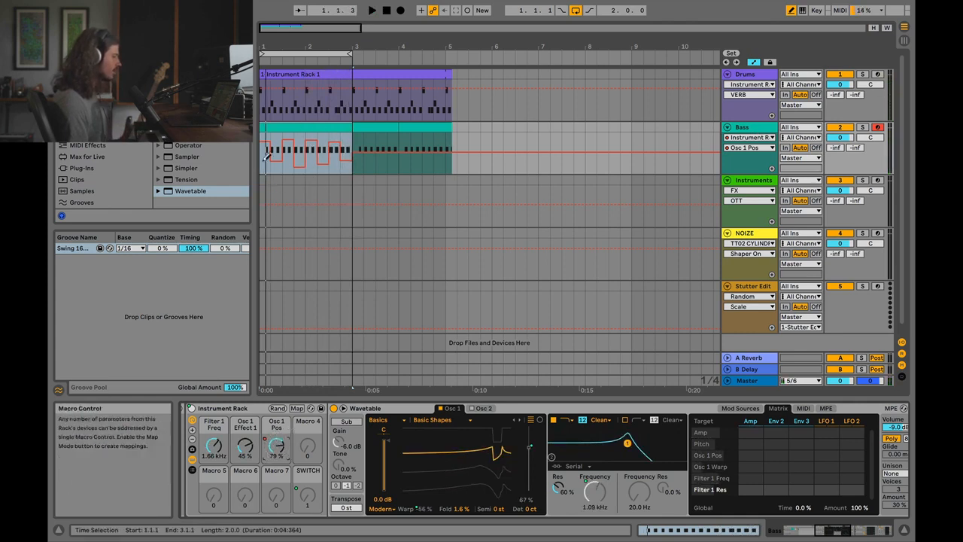
Step: Override the Osc 1 Pos automation by turning its macro down, and re-enable the automation
drag(278, 445, 277, 453)
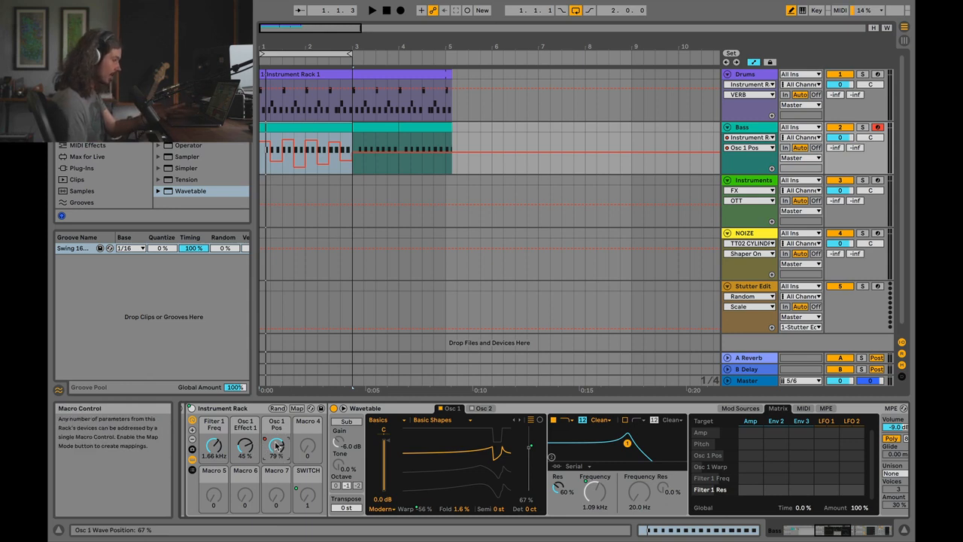
drag(277, 445, 276, 451)
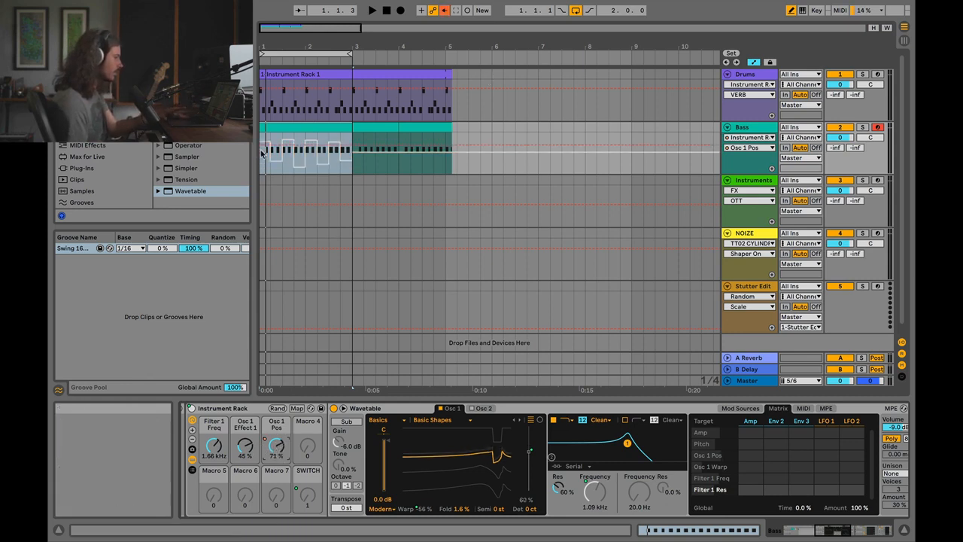
click(444, 9)
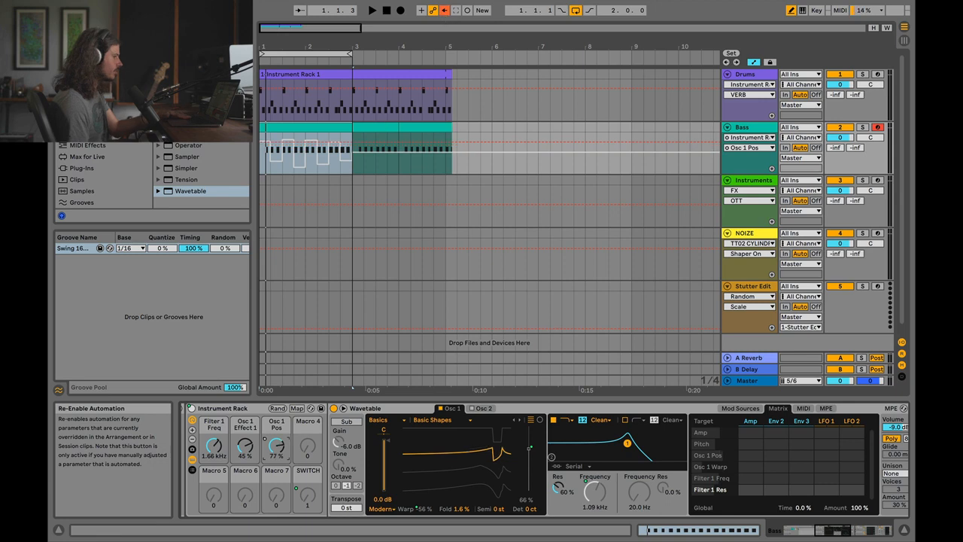
click(445, 10)
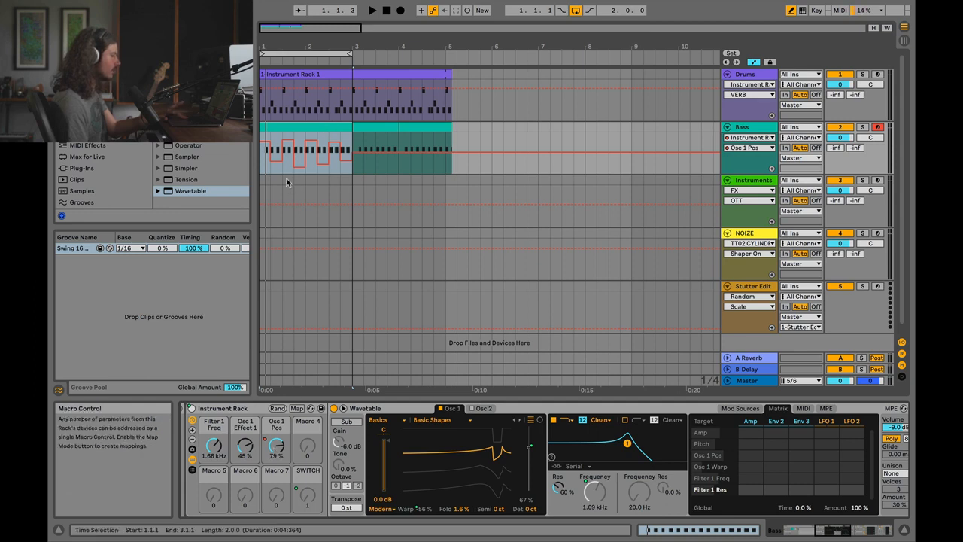
Step: Audition the loop and redraw the first Bass clip's Osc 1 Pos modulation envelope as uneven eighth-note steps over its two bars
key(space)
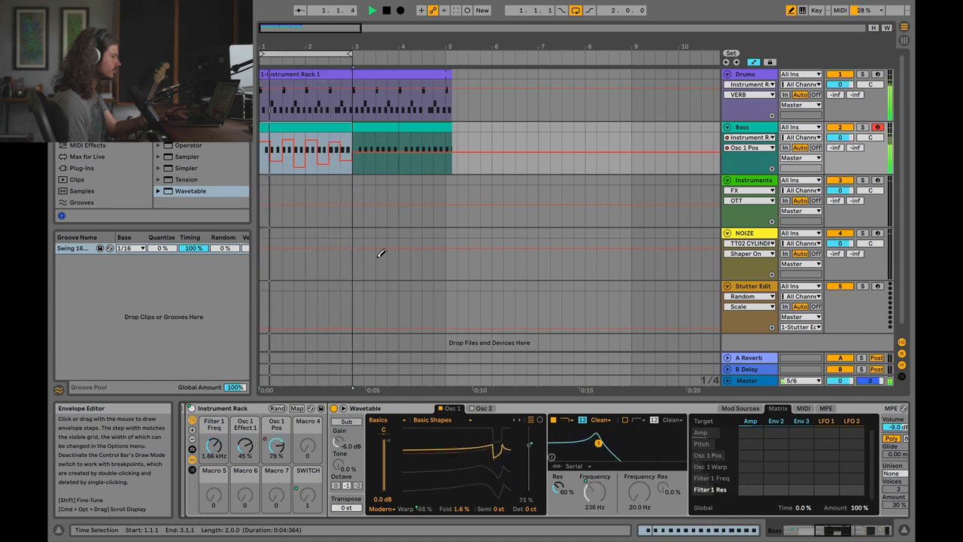
double_click(309, 125)
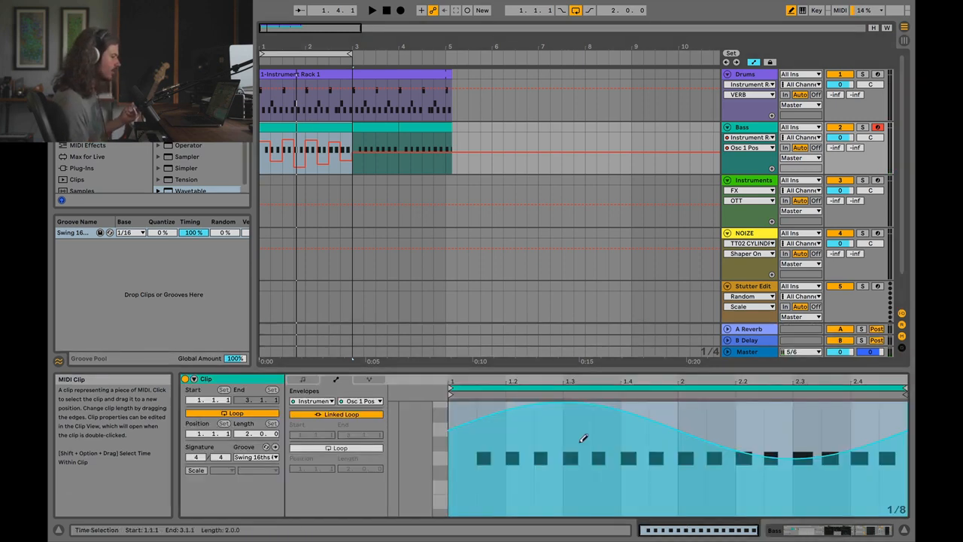
click(476, 458)
click(523, 499)
mouse_move(611, 450)
mouse_down()
mouse_move(824, 423)
mouse_move(542, 509)
mouse_move(725, 424)
mouse_move(559, 487)
mouse_move(830, 457)
mouse_move(867, 468)
mouse_up()
Step: Play the loop with the Bass devices shown to check the combined automation and modulation, and return to the Session View
key(space)
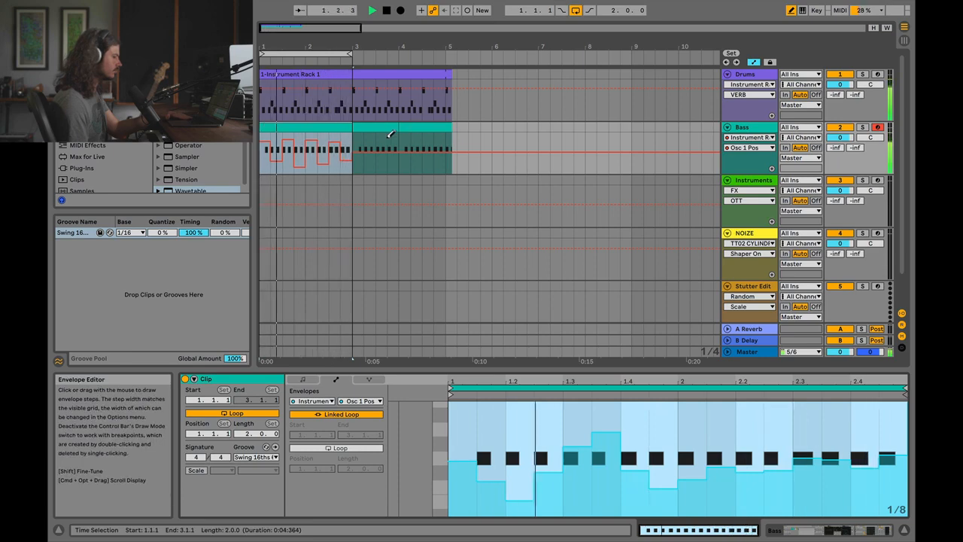
click(757, 127)
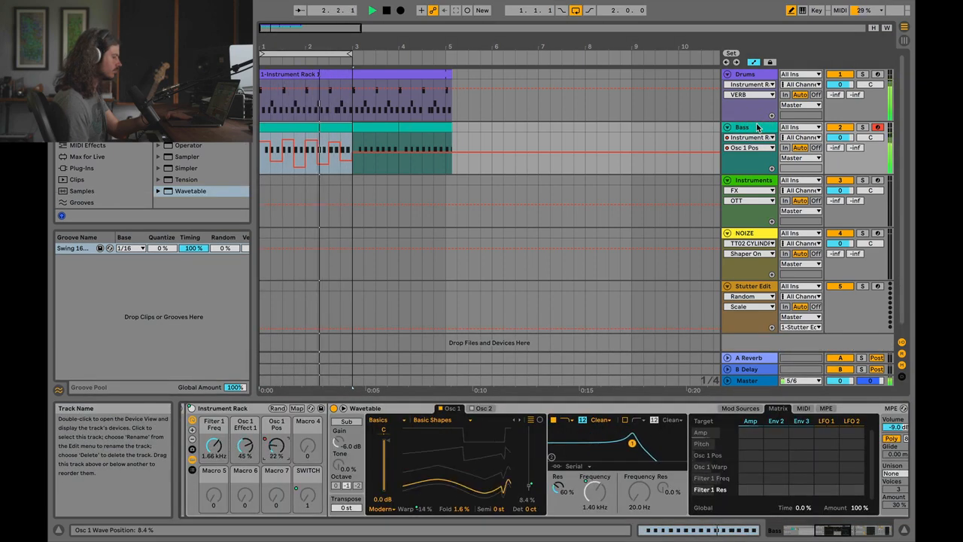
key(Tab)
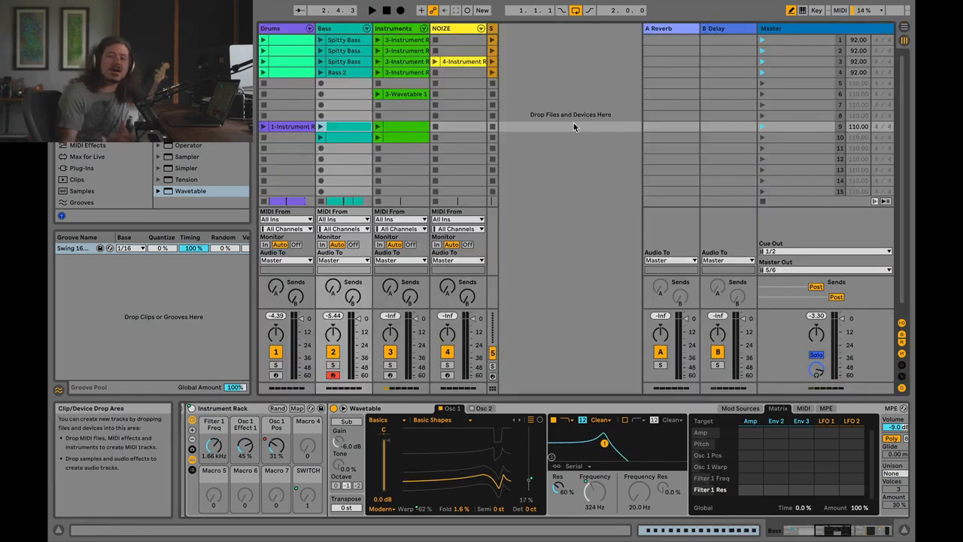